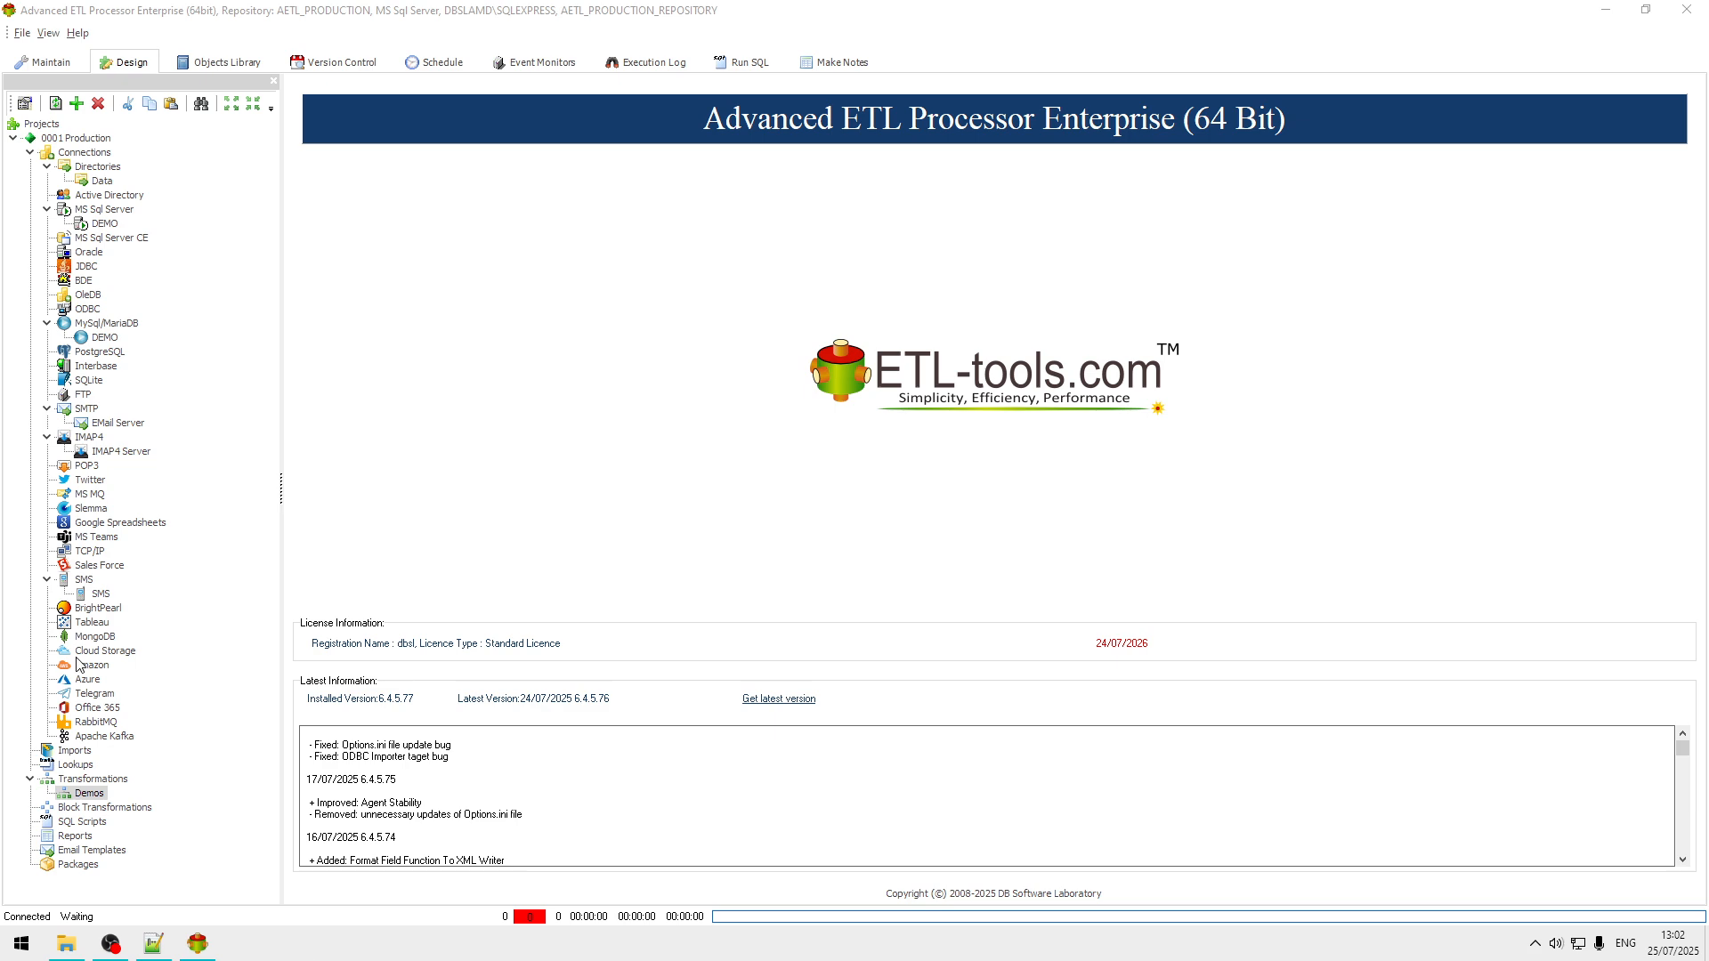
Locate the DEMO connections under MS Sql Server and MySql/MariaDB in the project tree.
left_click(95, 228)
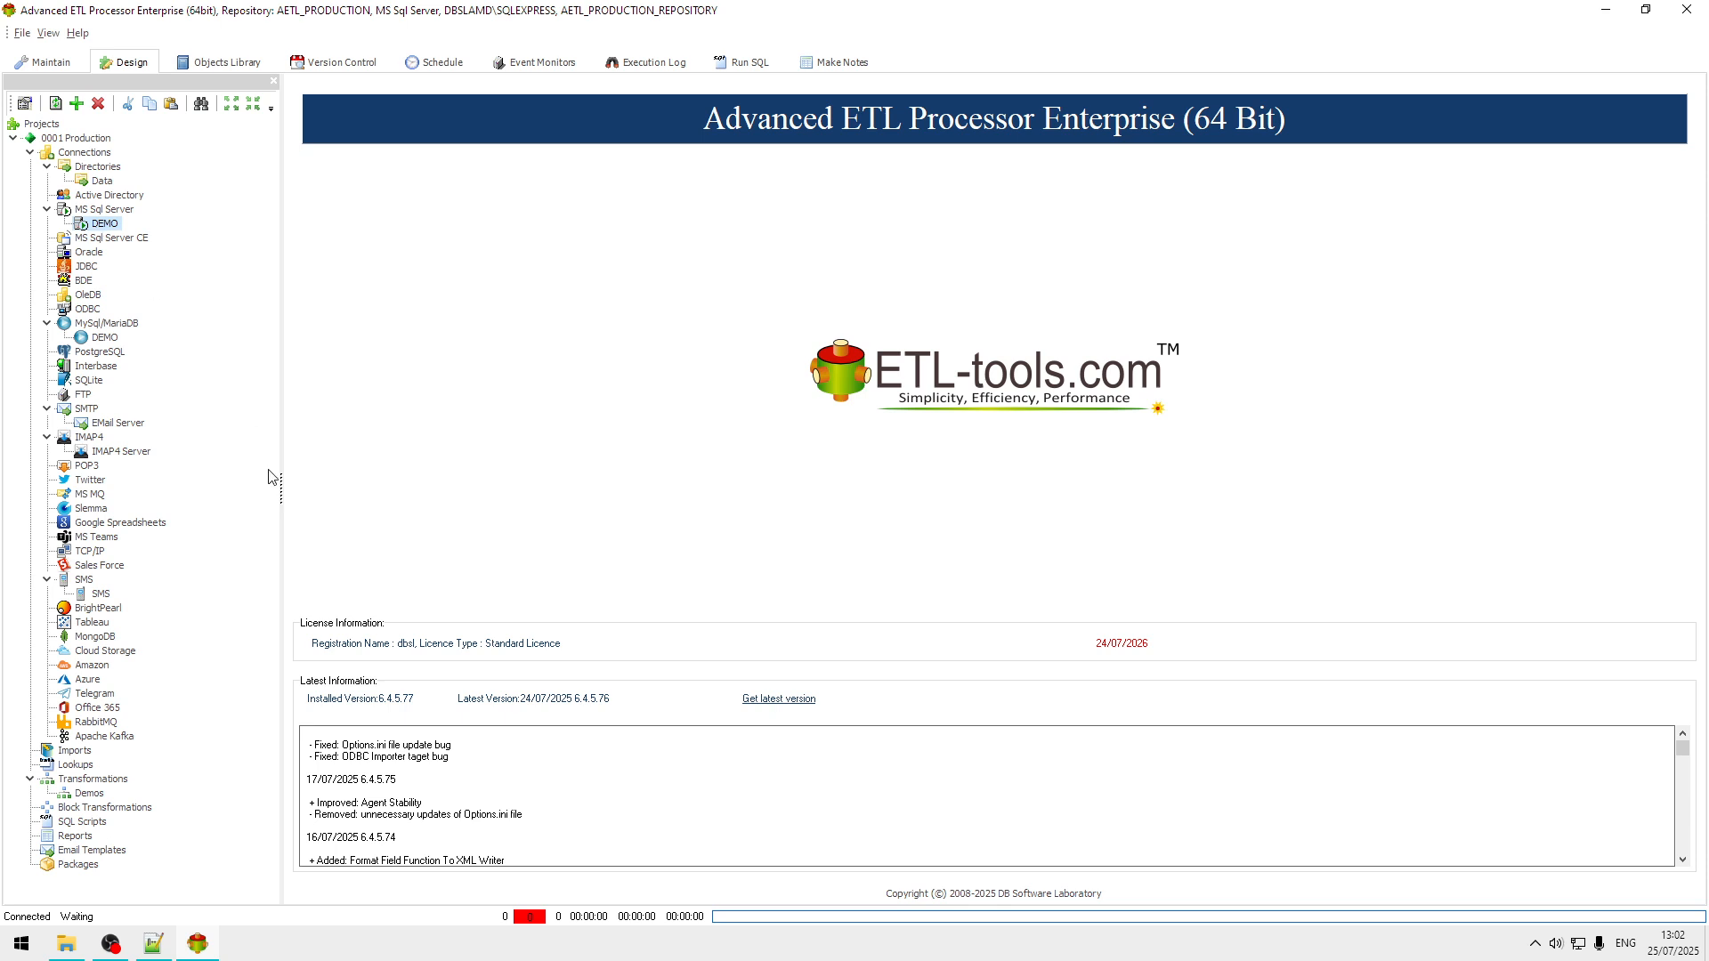
left_click(92, 324)
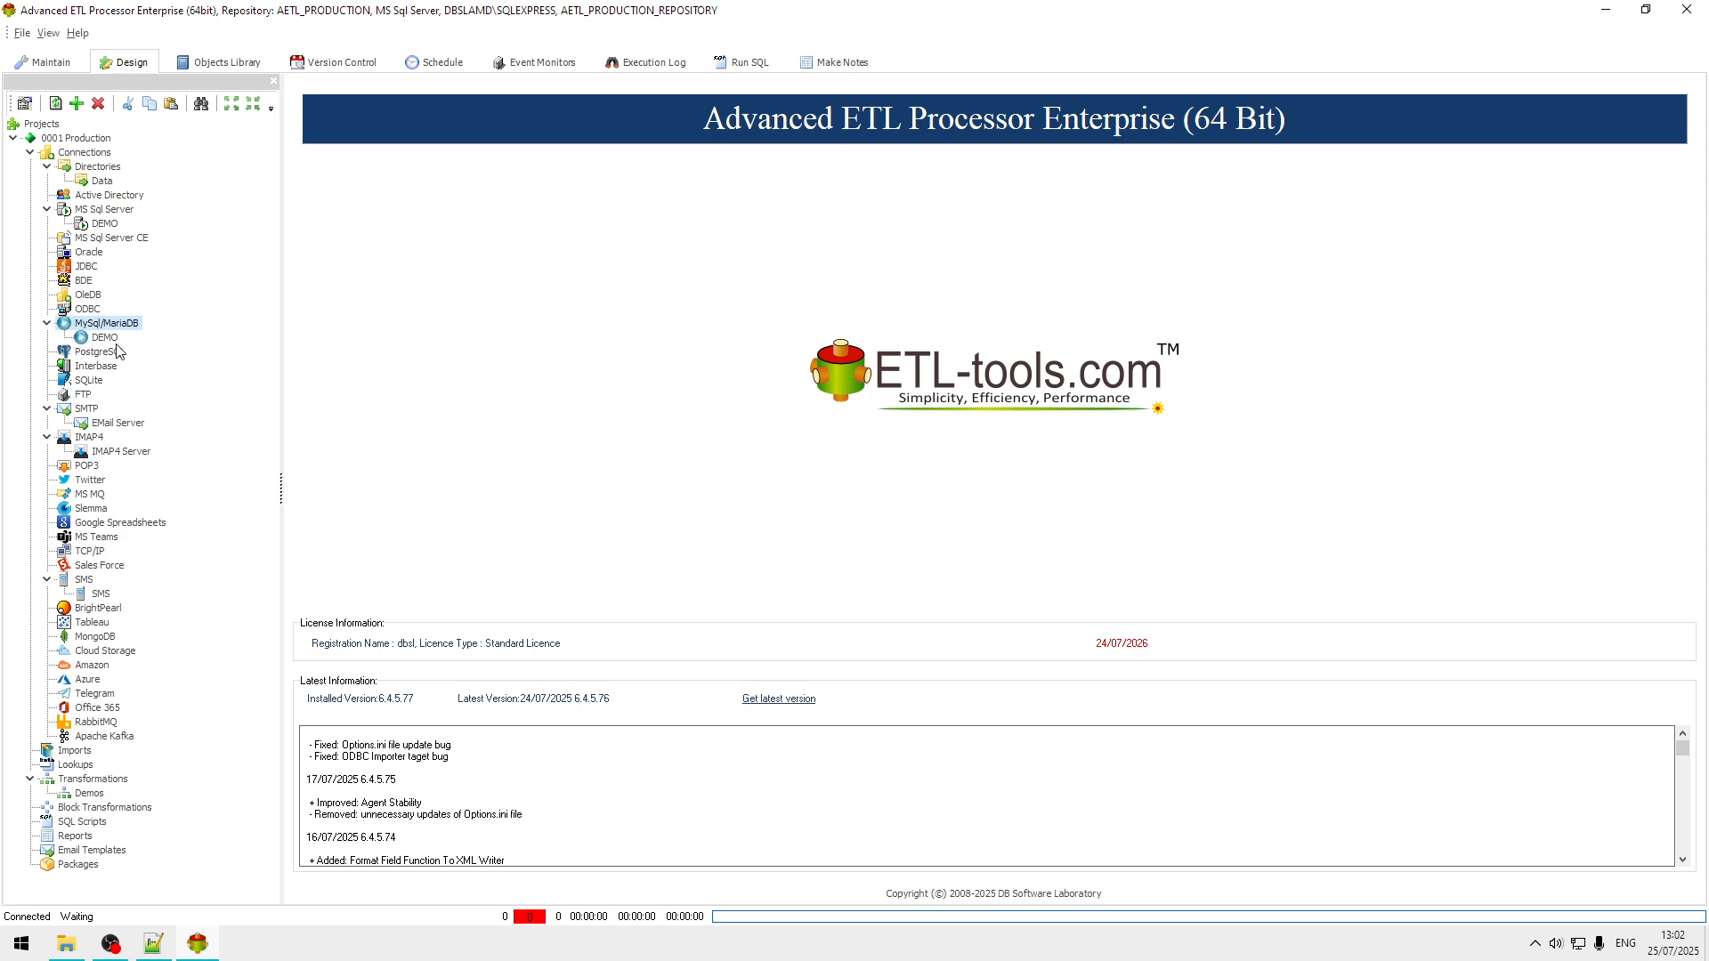
left_click(98, 339)
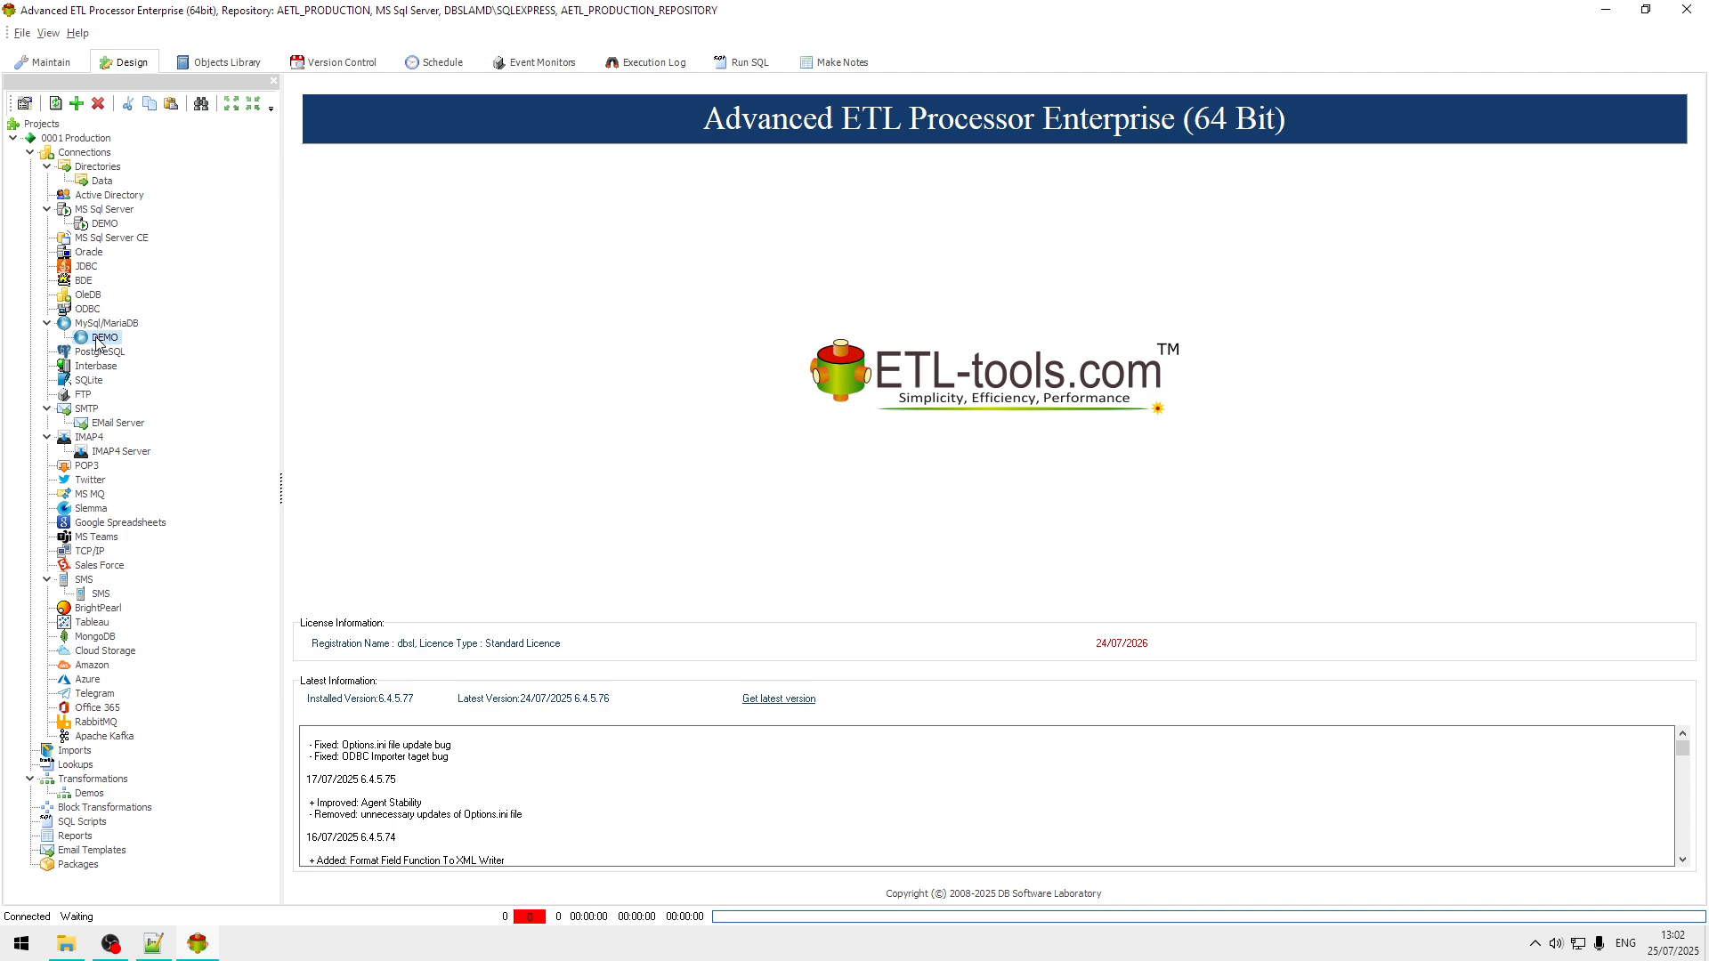
Create a new transformation with the description Copy in the Demos group under Transformations.
left_click(89, 793)
right_click(92, 796)
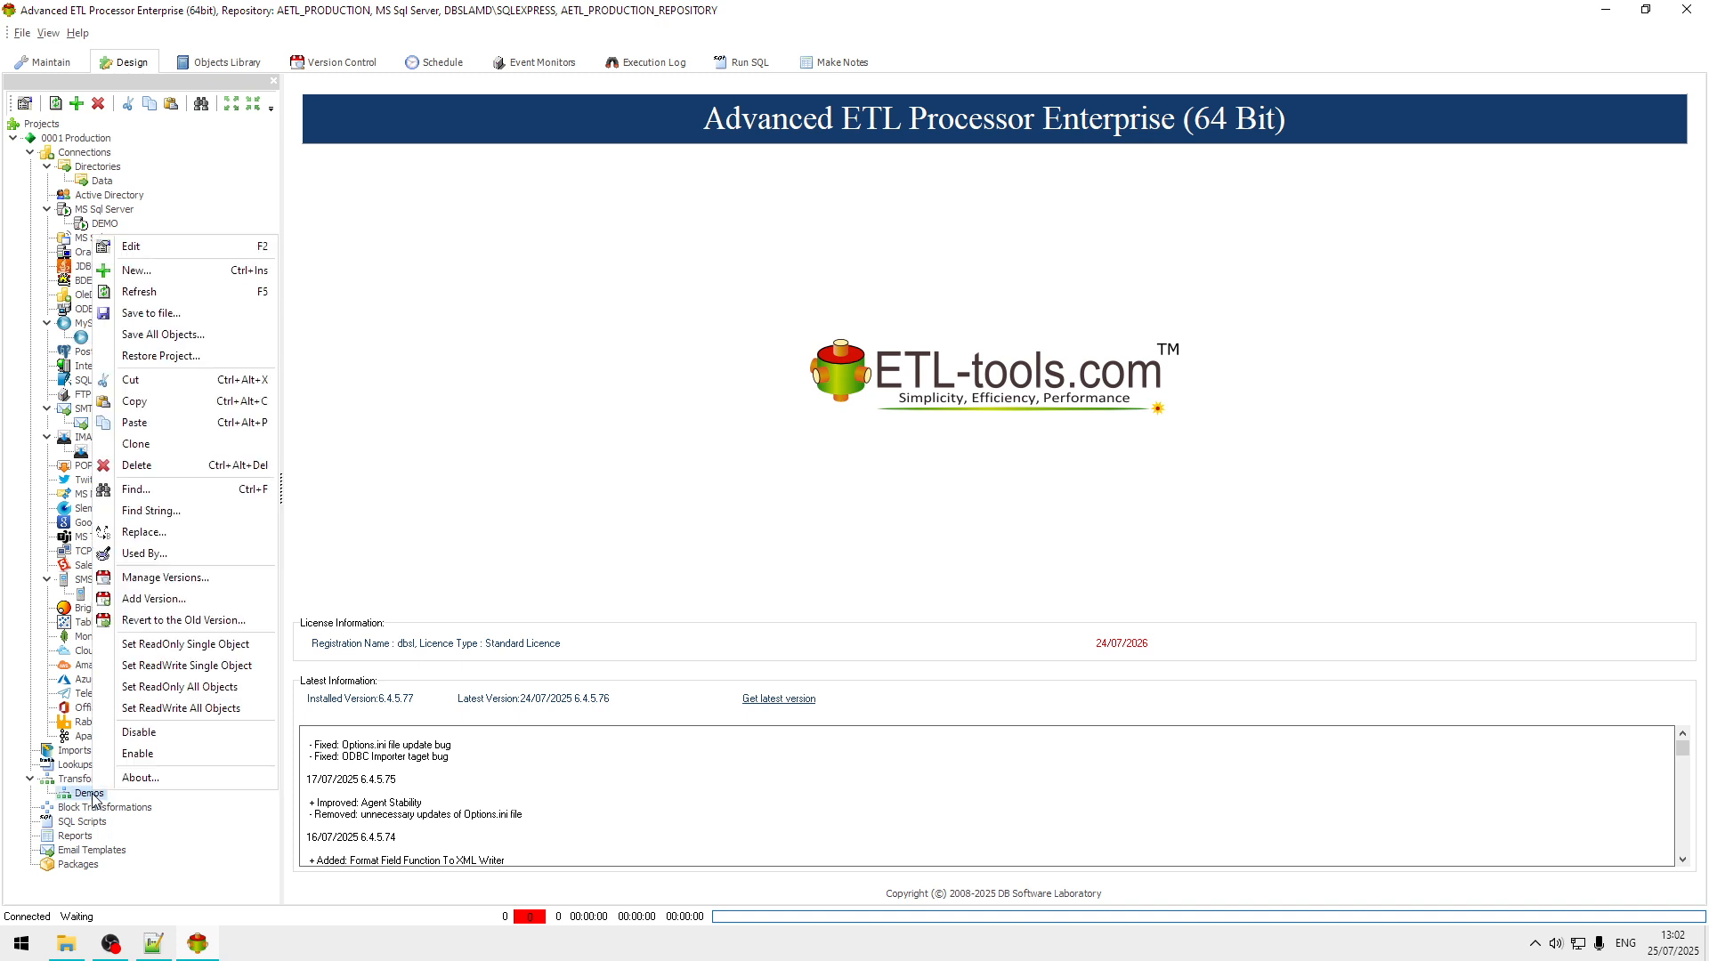
left_click(179, 270)
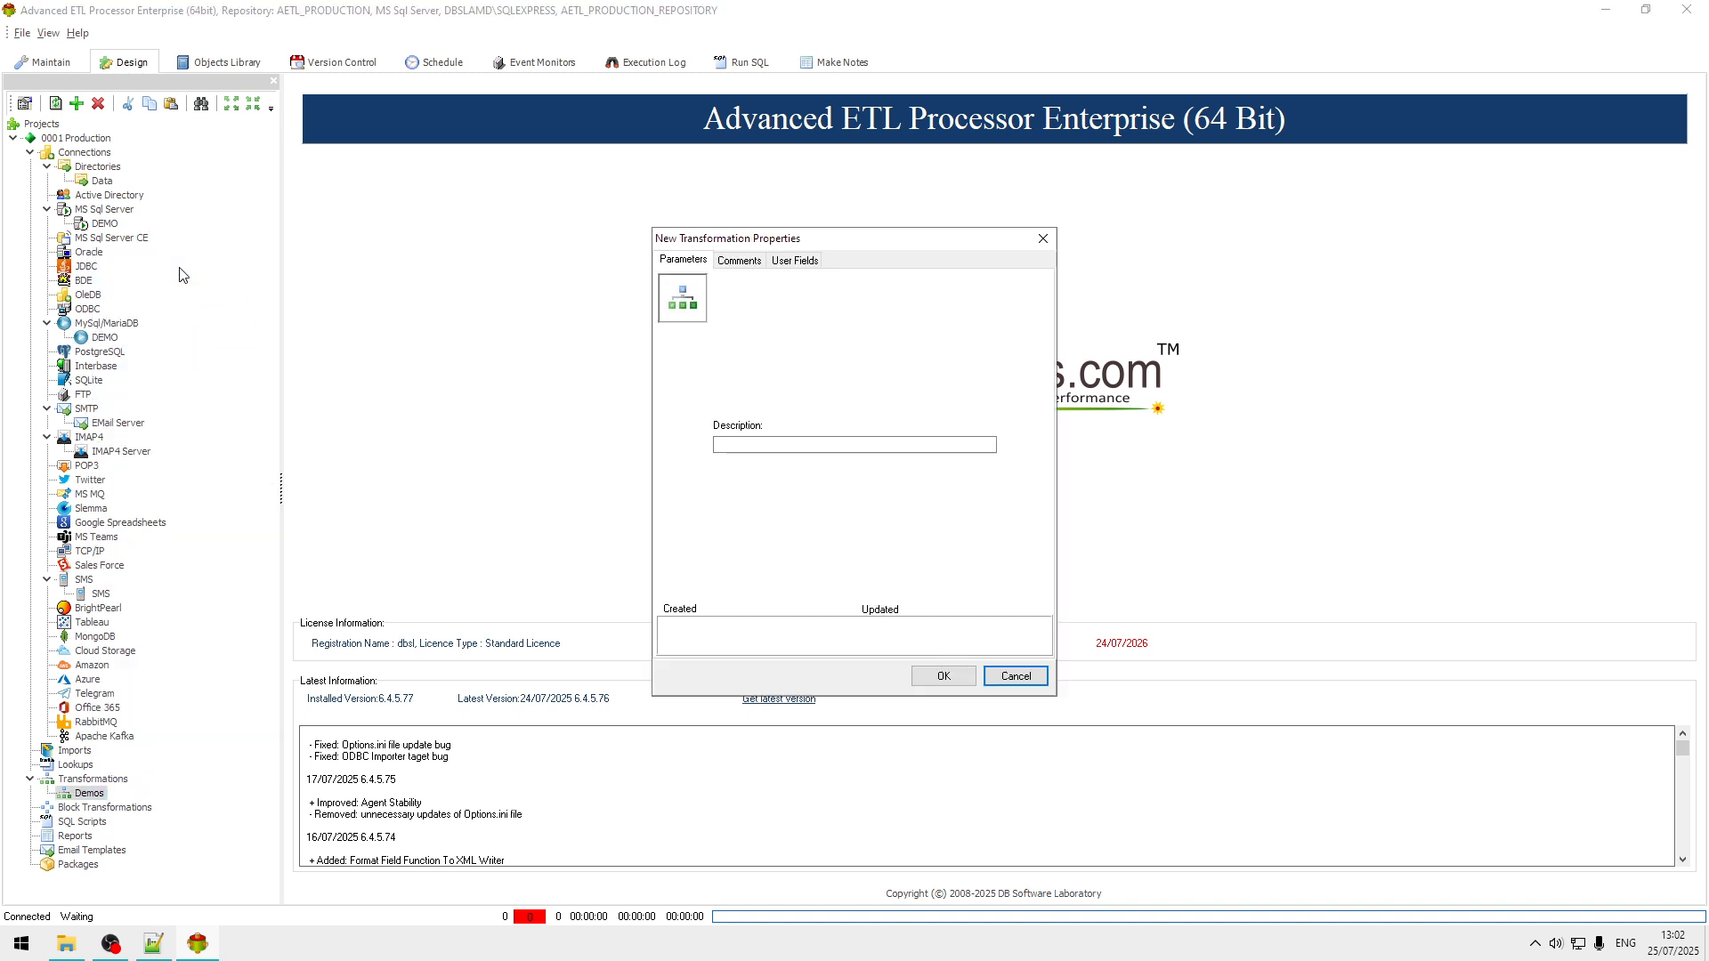
left_click(795, 447)
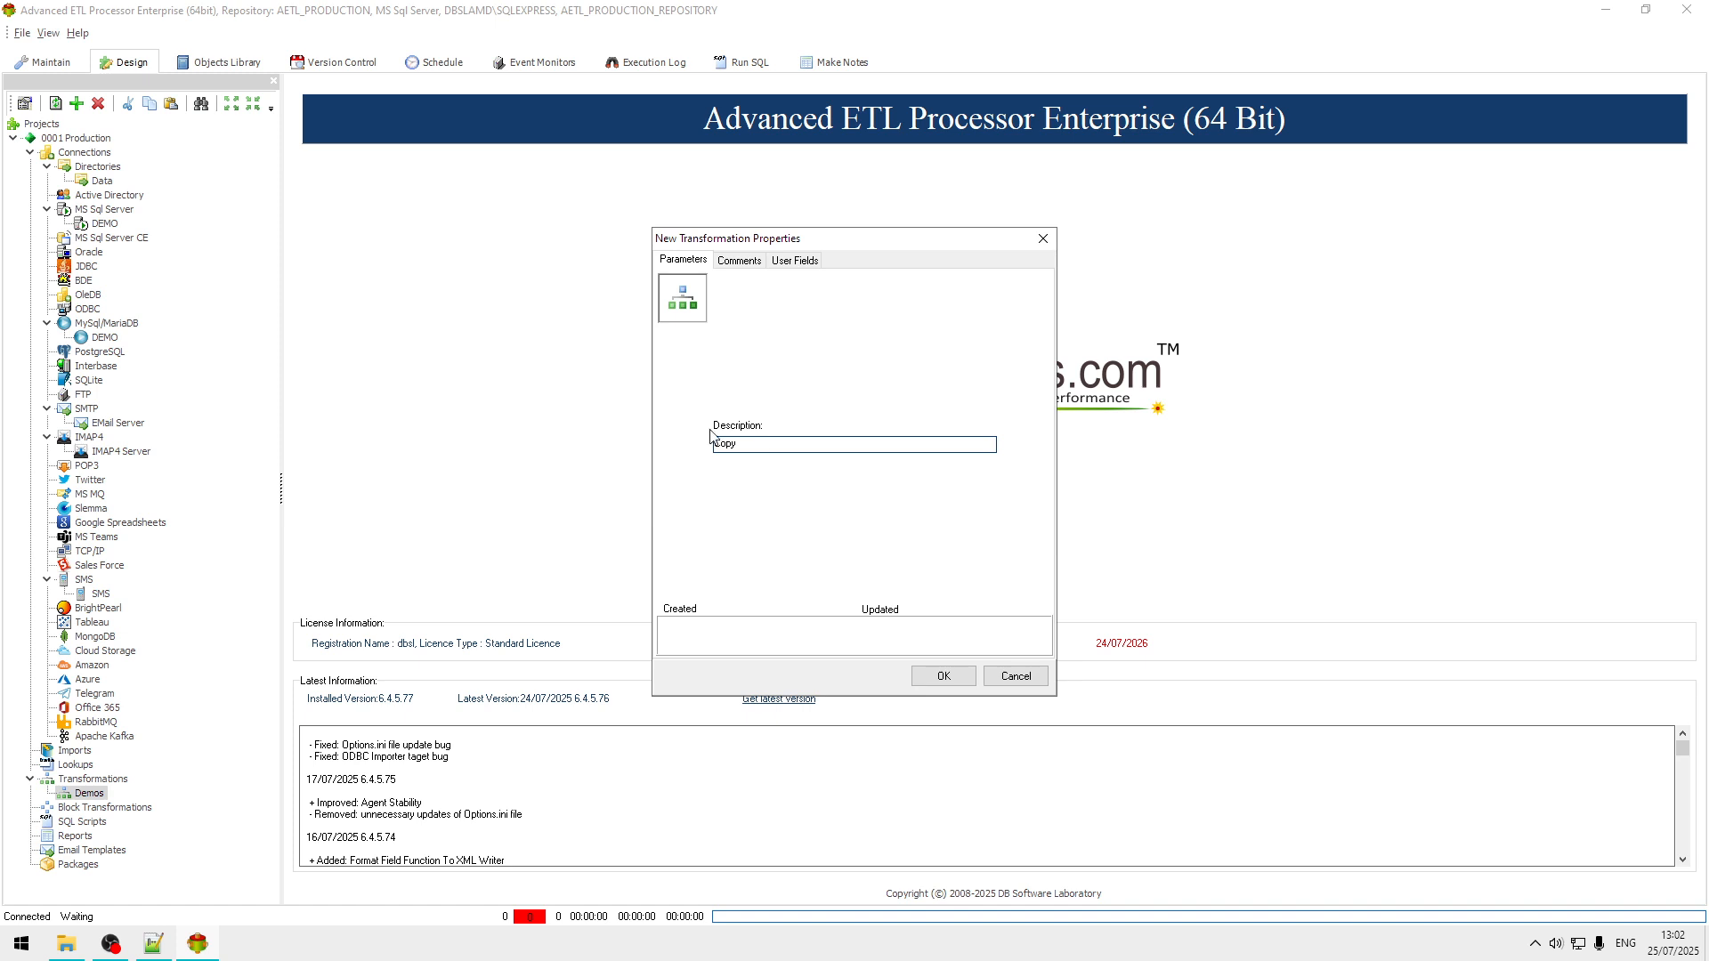
left_click(944, 676)
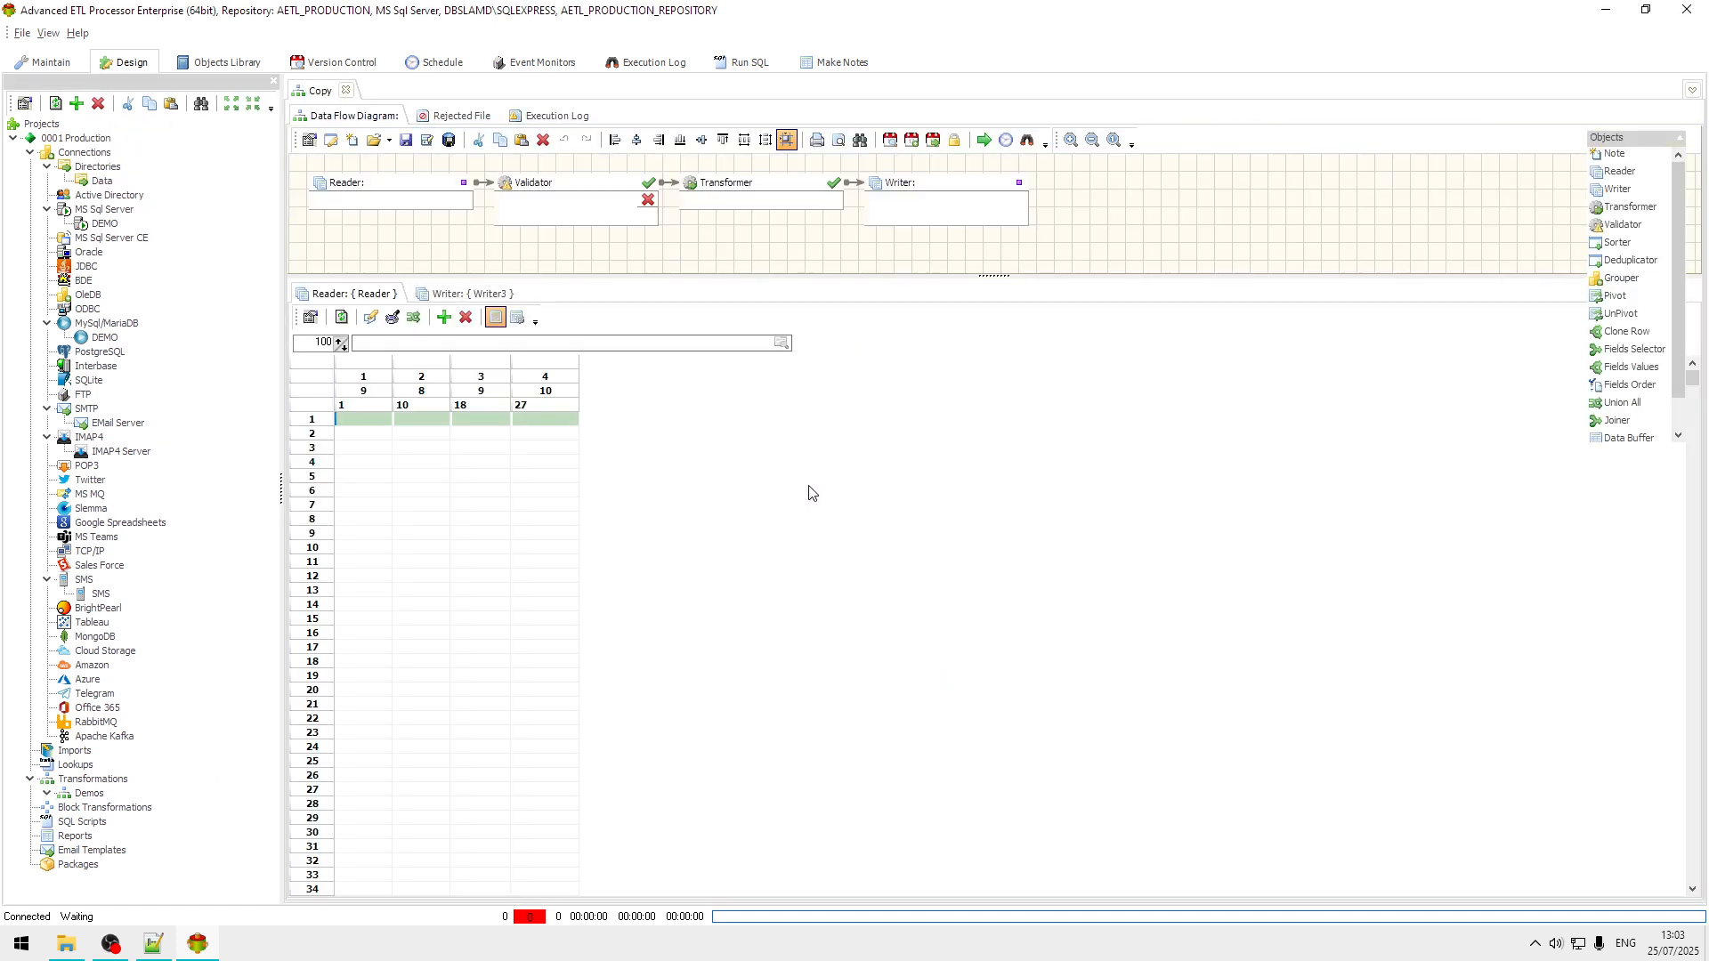
Delete the Validator from the data flow and move the Transformer and Writer closer to the Reader.
left_click(598, 178)
key("Delete")
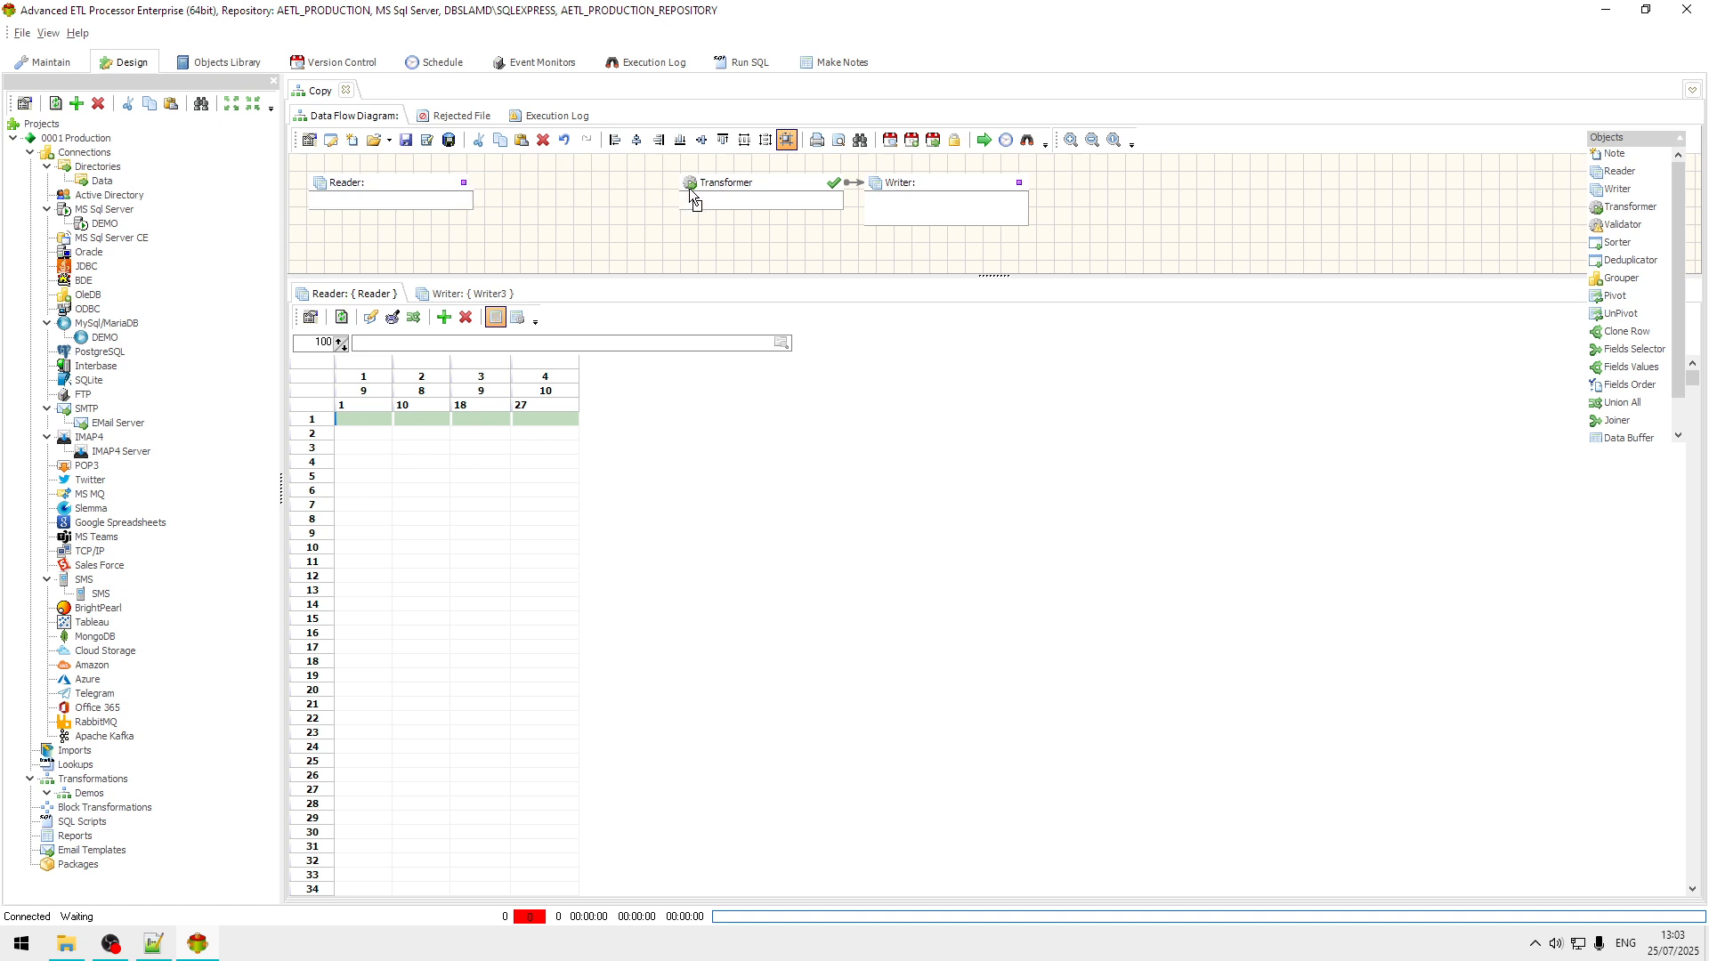
left_click_drag(692, 195, 592, 183)
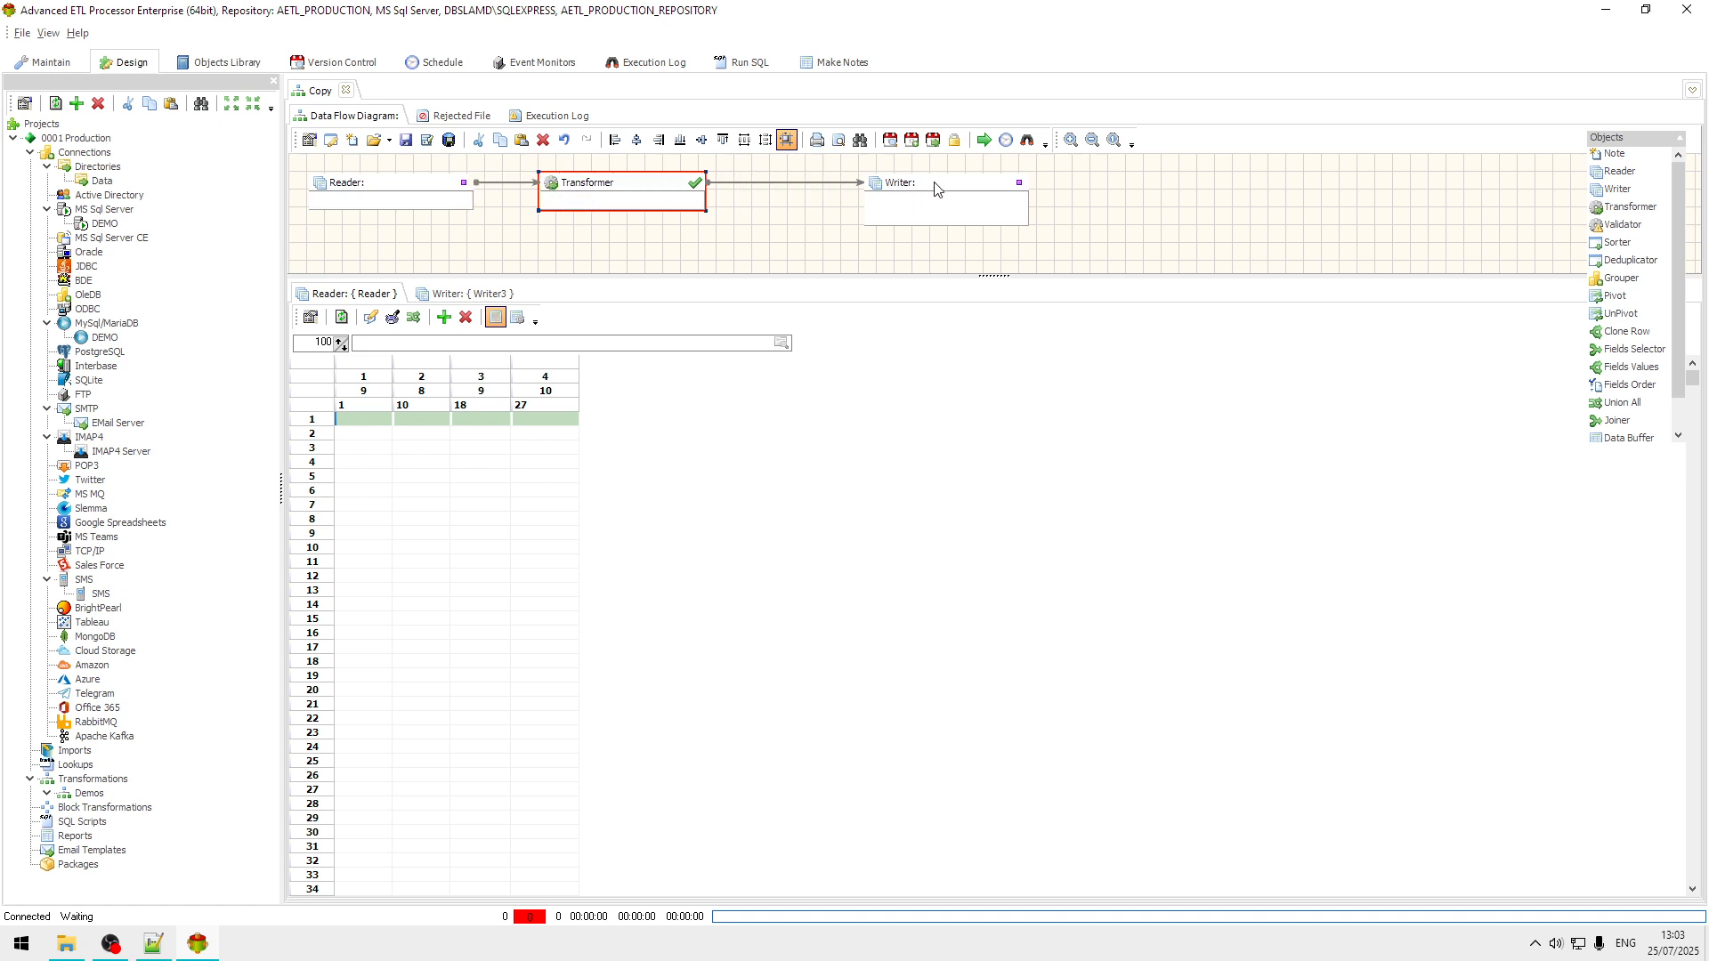
left_click_drag(934, 187, 824, 185)
Set the Reader's data source type to MySql/MariaDB and its connection to DEMO.
left_click(380, 193)
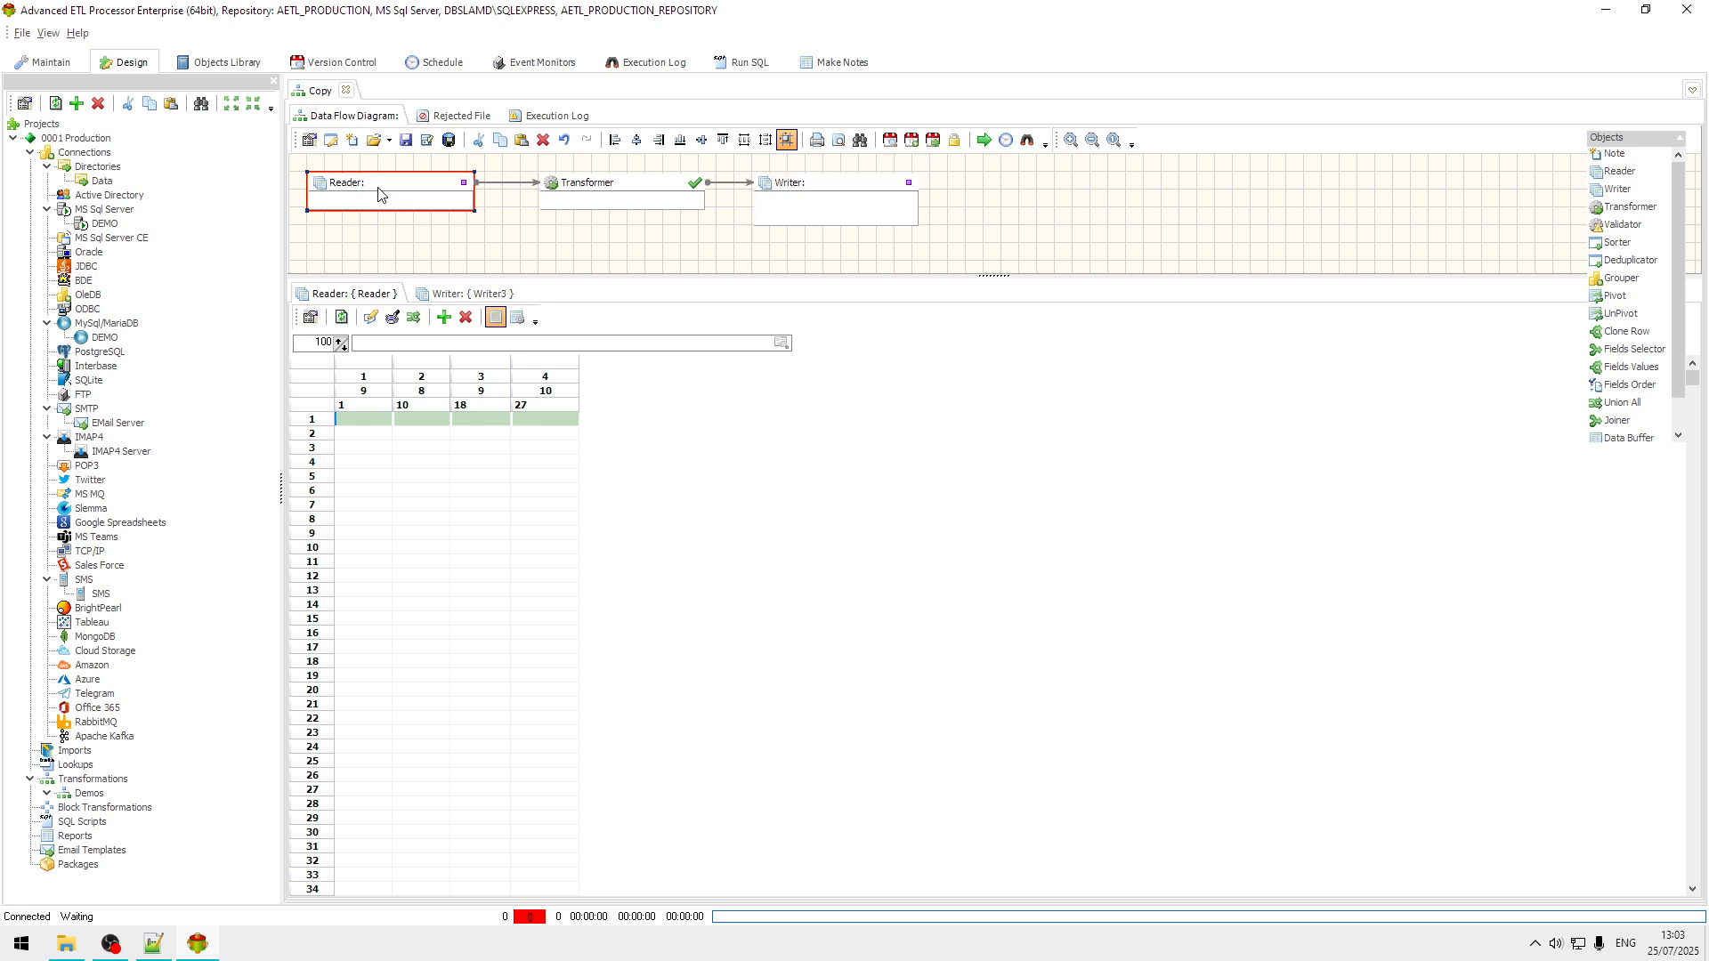
double_click(380, 193)
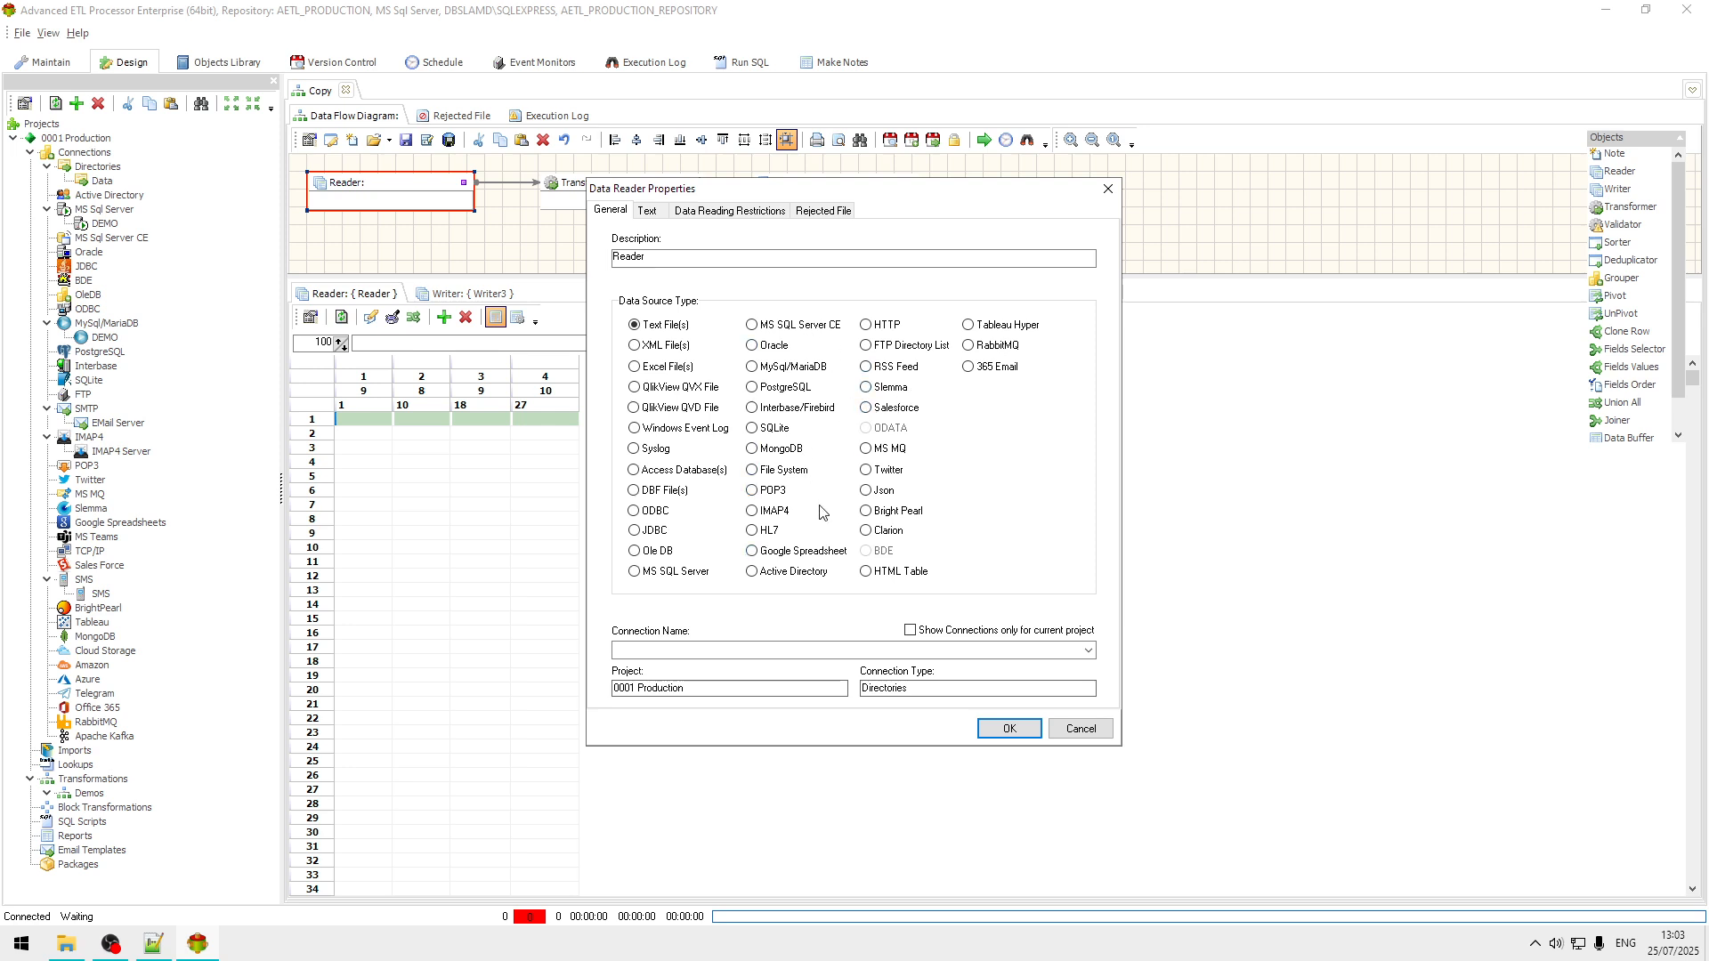
left_click(806, 366)
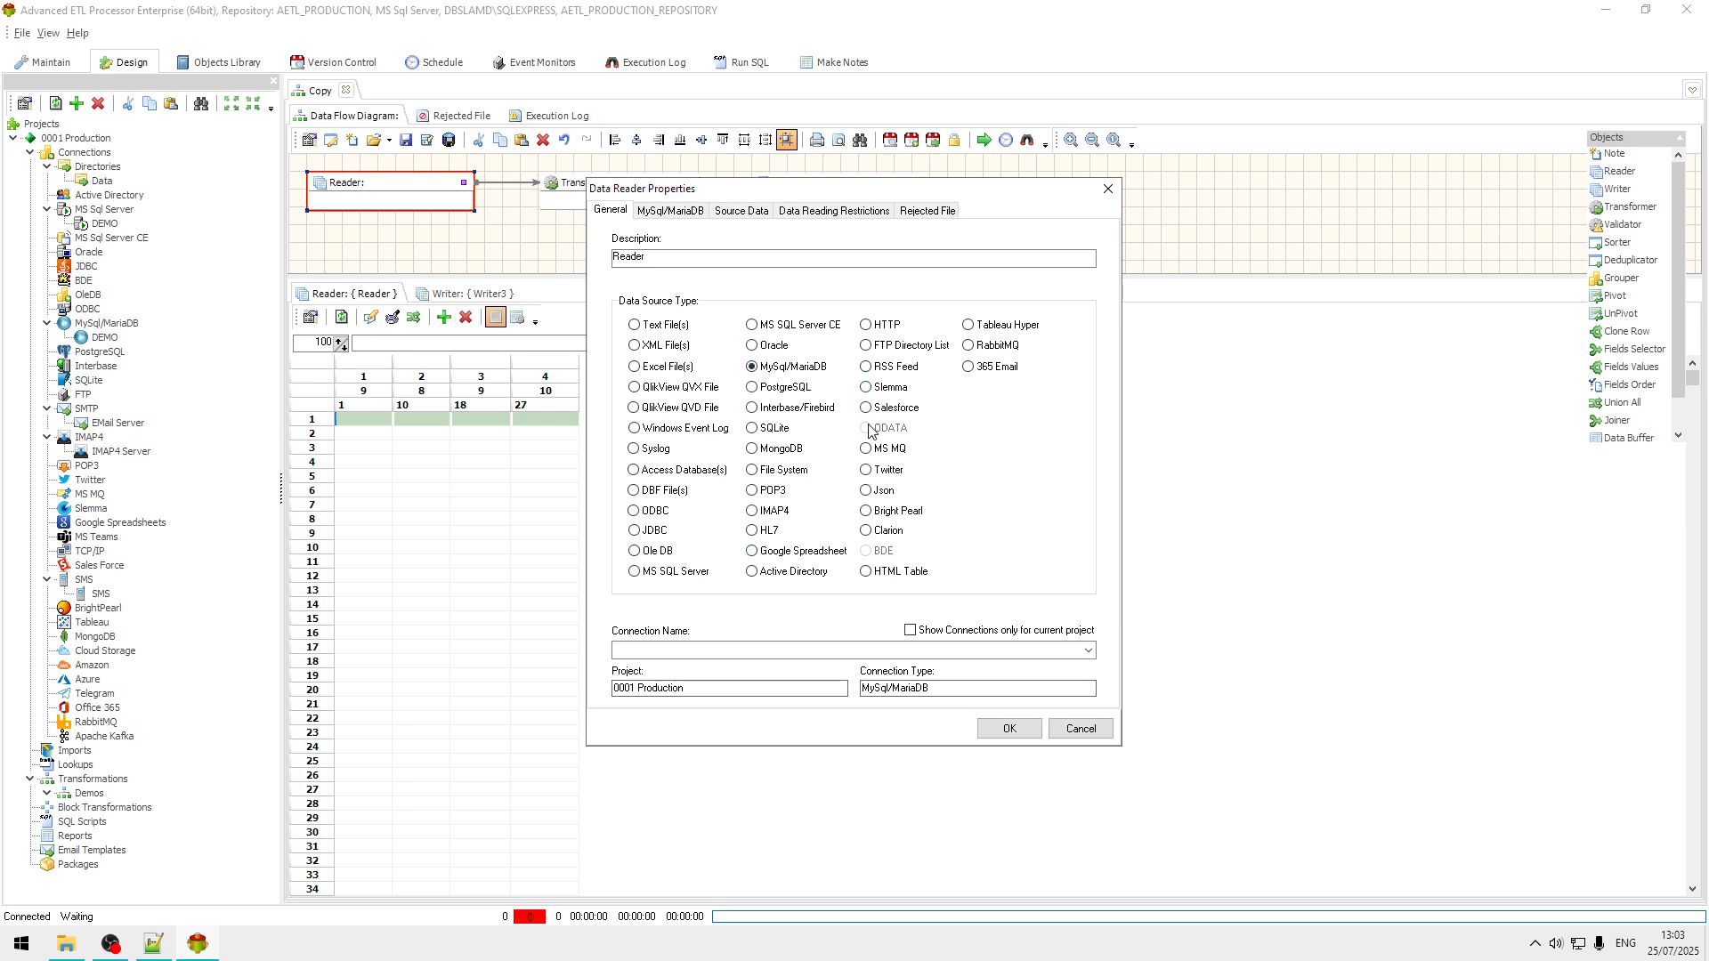
left_click(1089, 651)
left_click(746, 673)
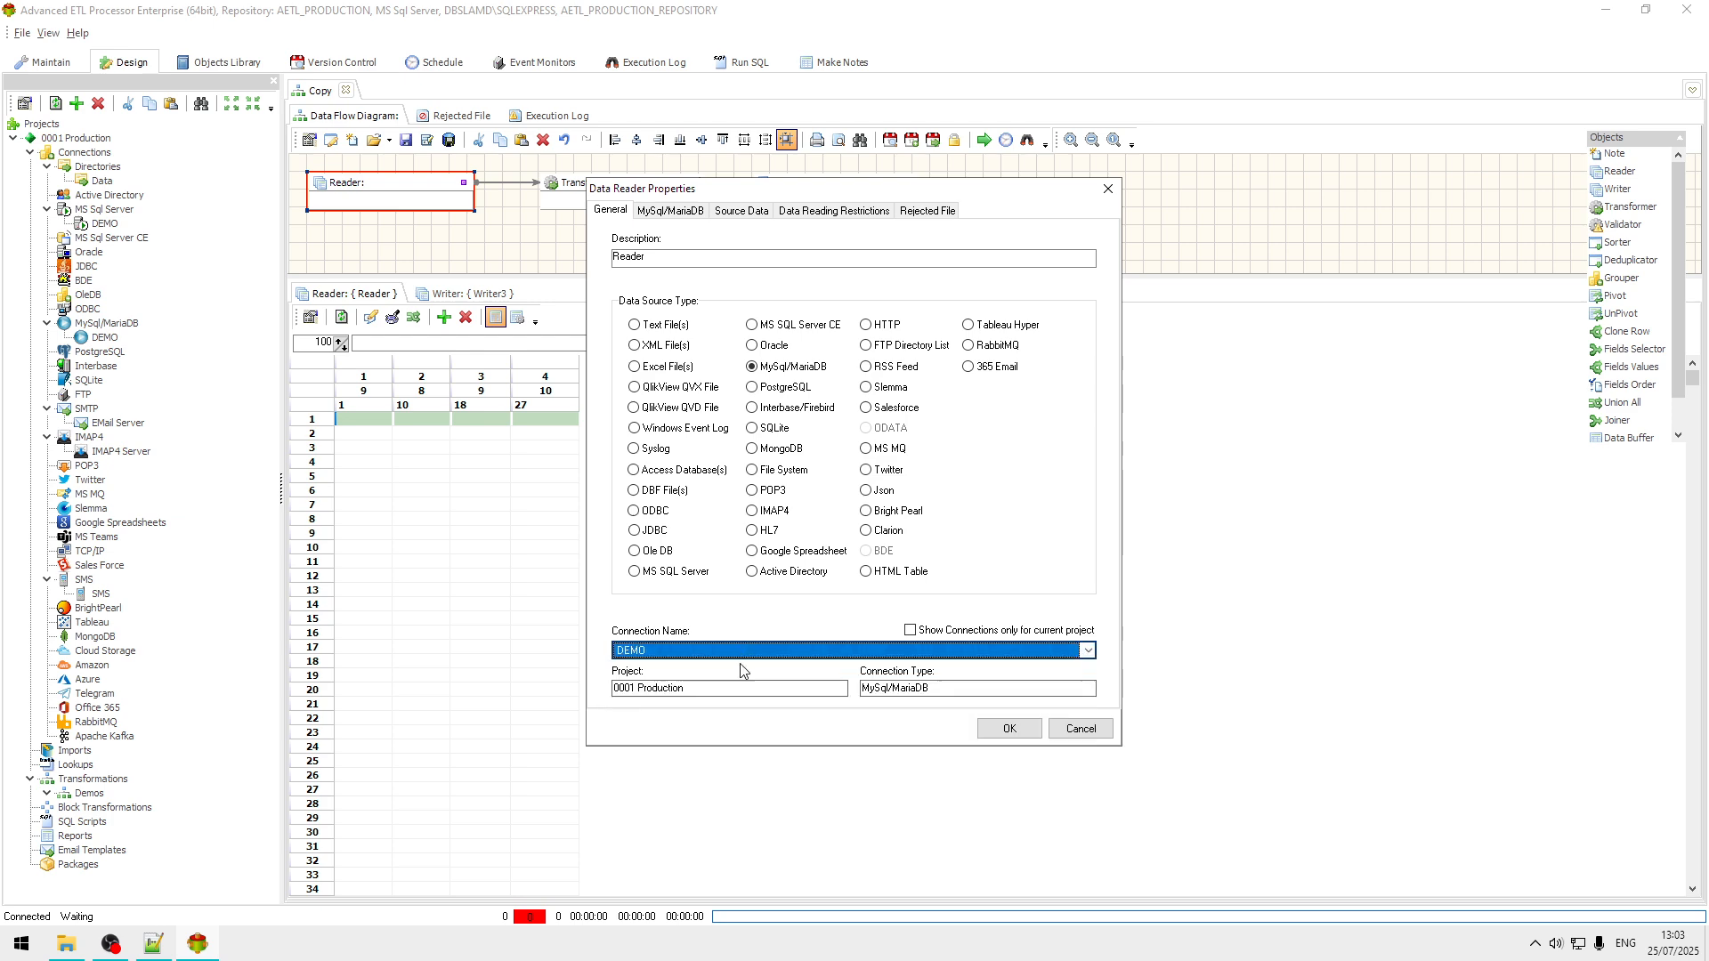
Load the Reader's table list, add the people table as the source table and accept the reader properties.
left_click(658, 210)
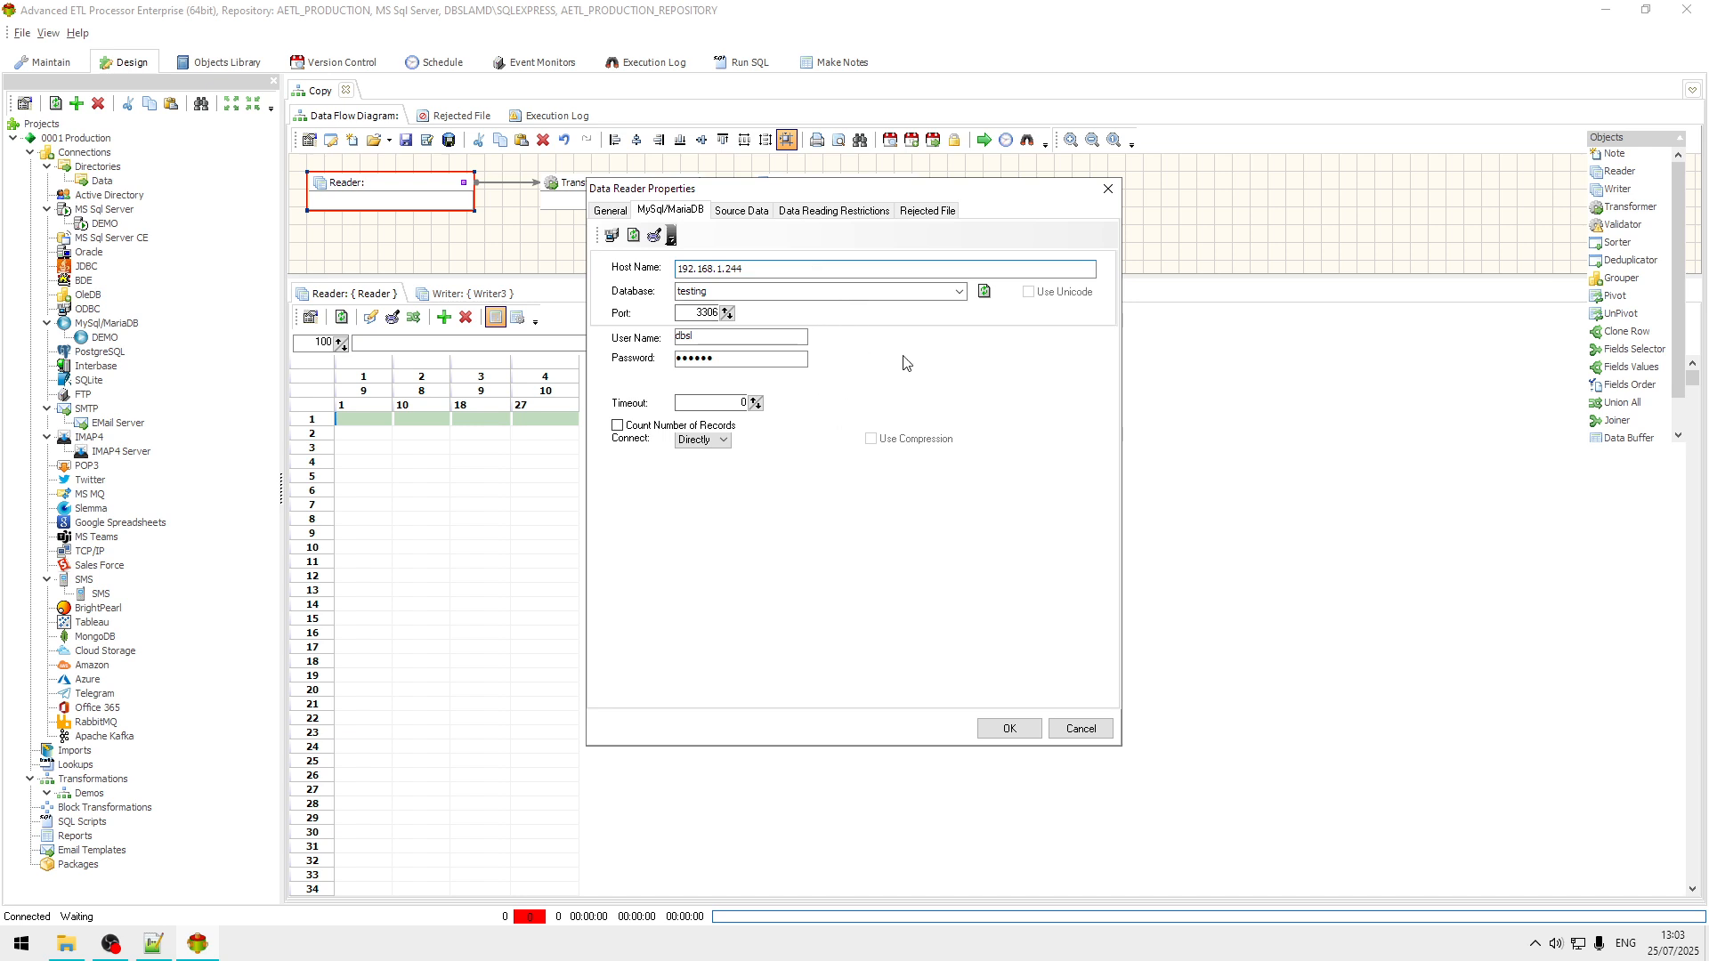
left_click(738, 212)
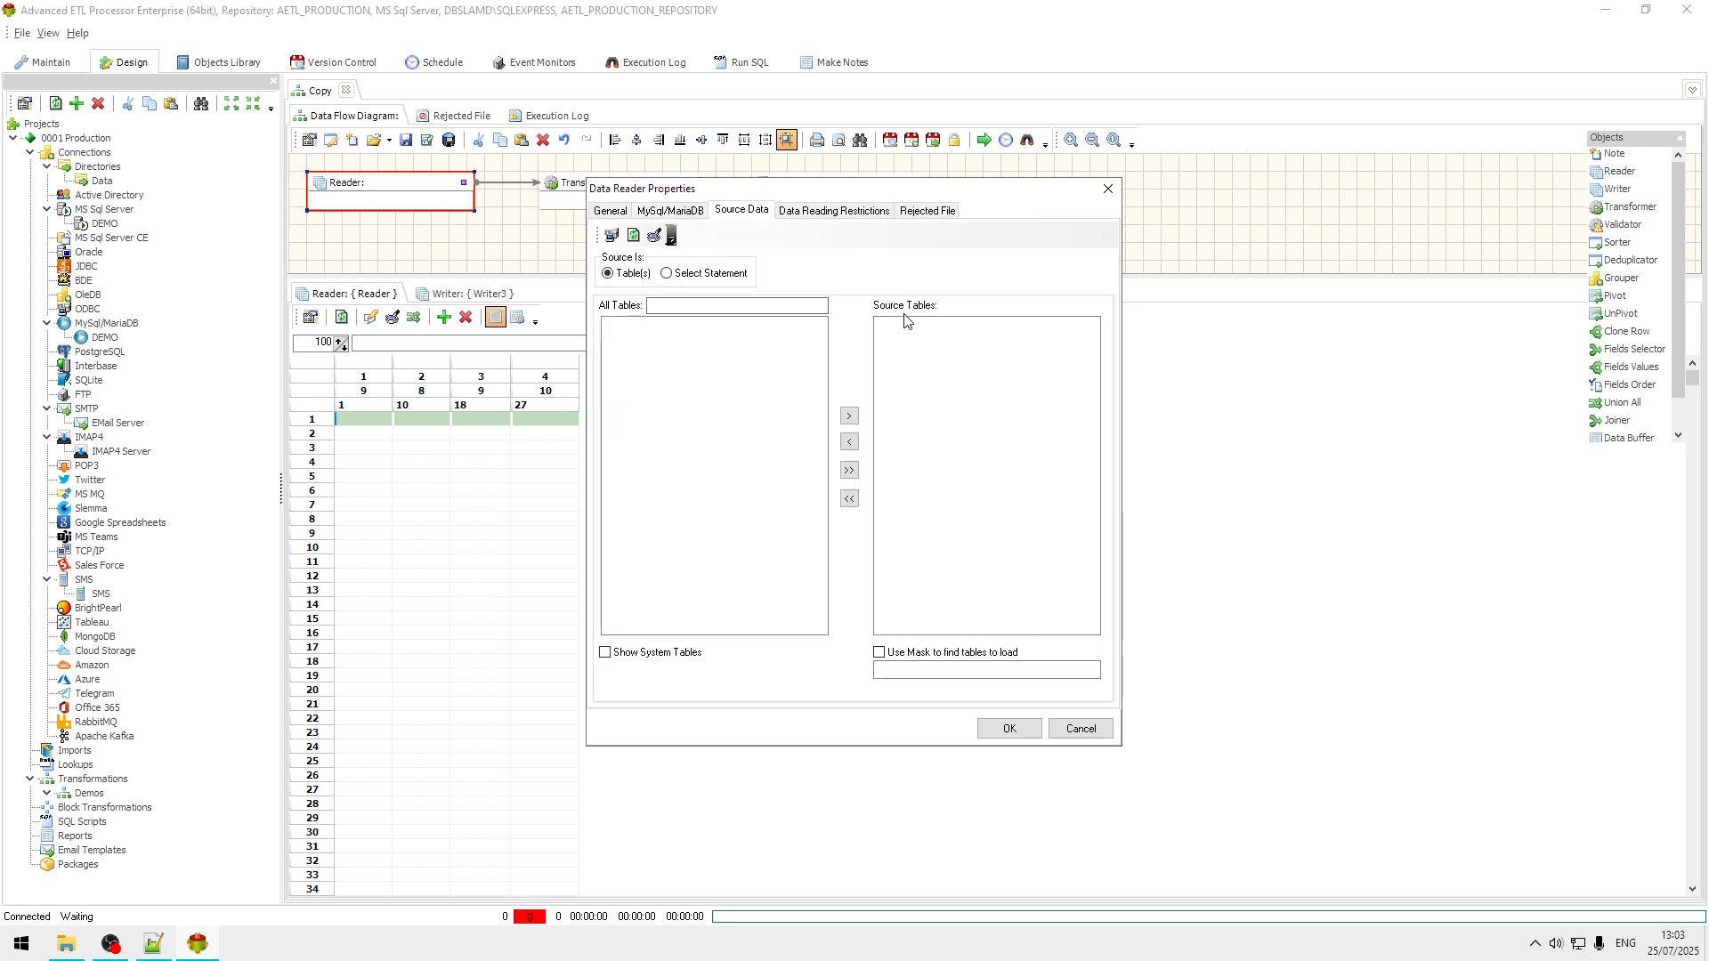
left_click(633, 235)
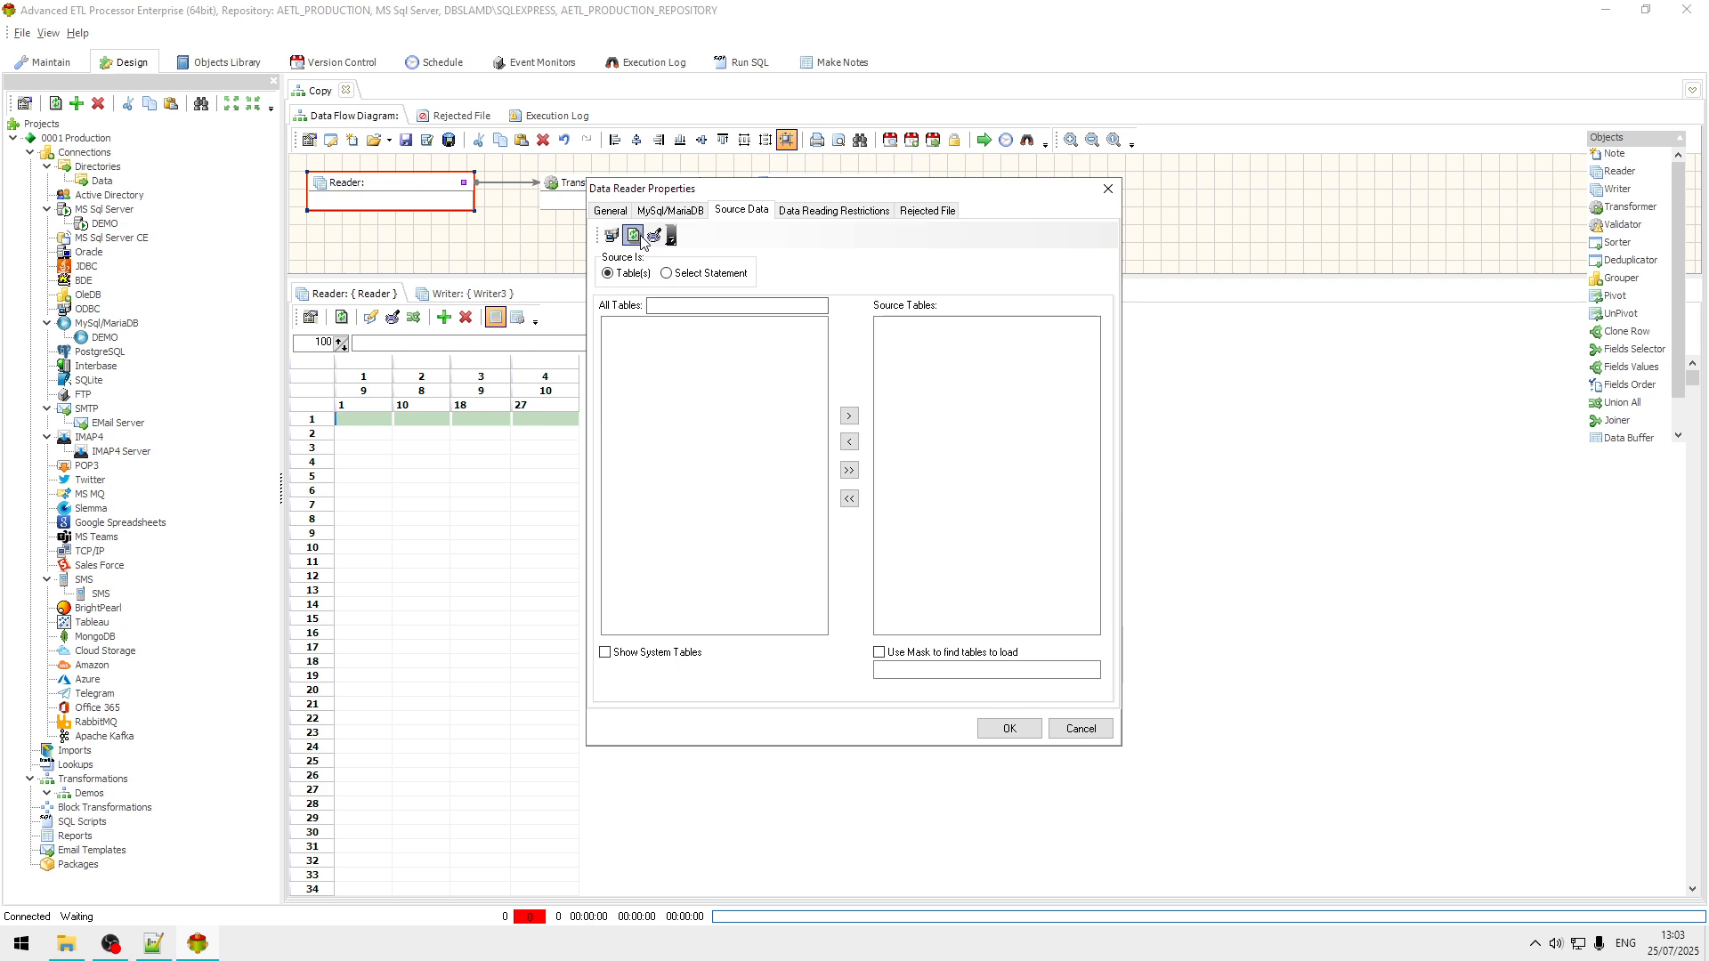
double_click(625, 323)
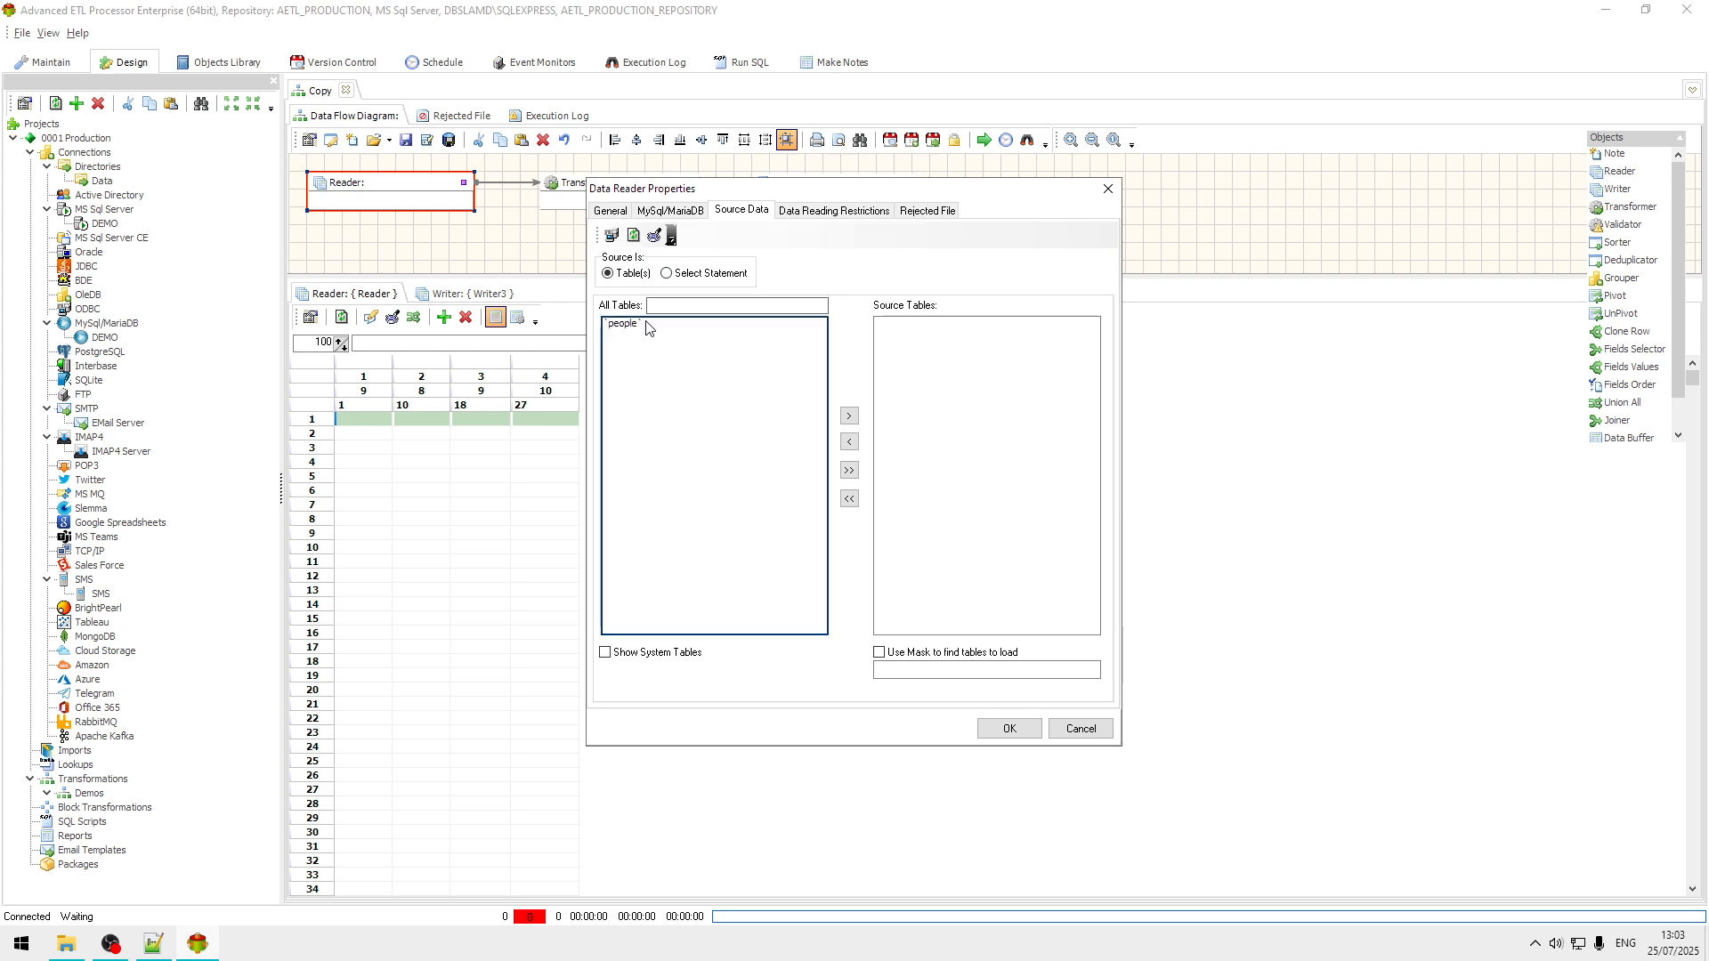
left_click(712, 277)
left_click(627, 280)
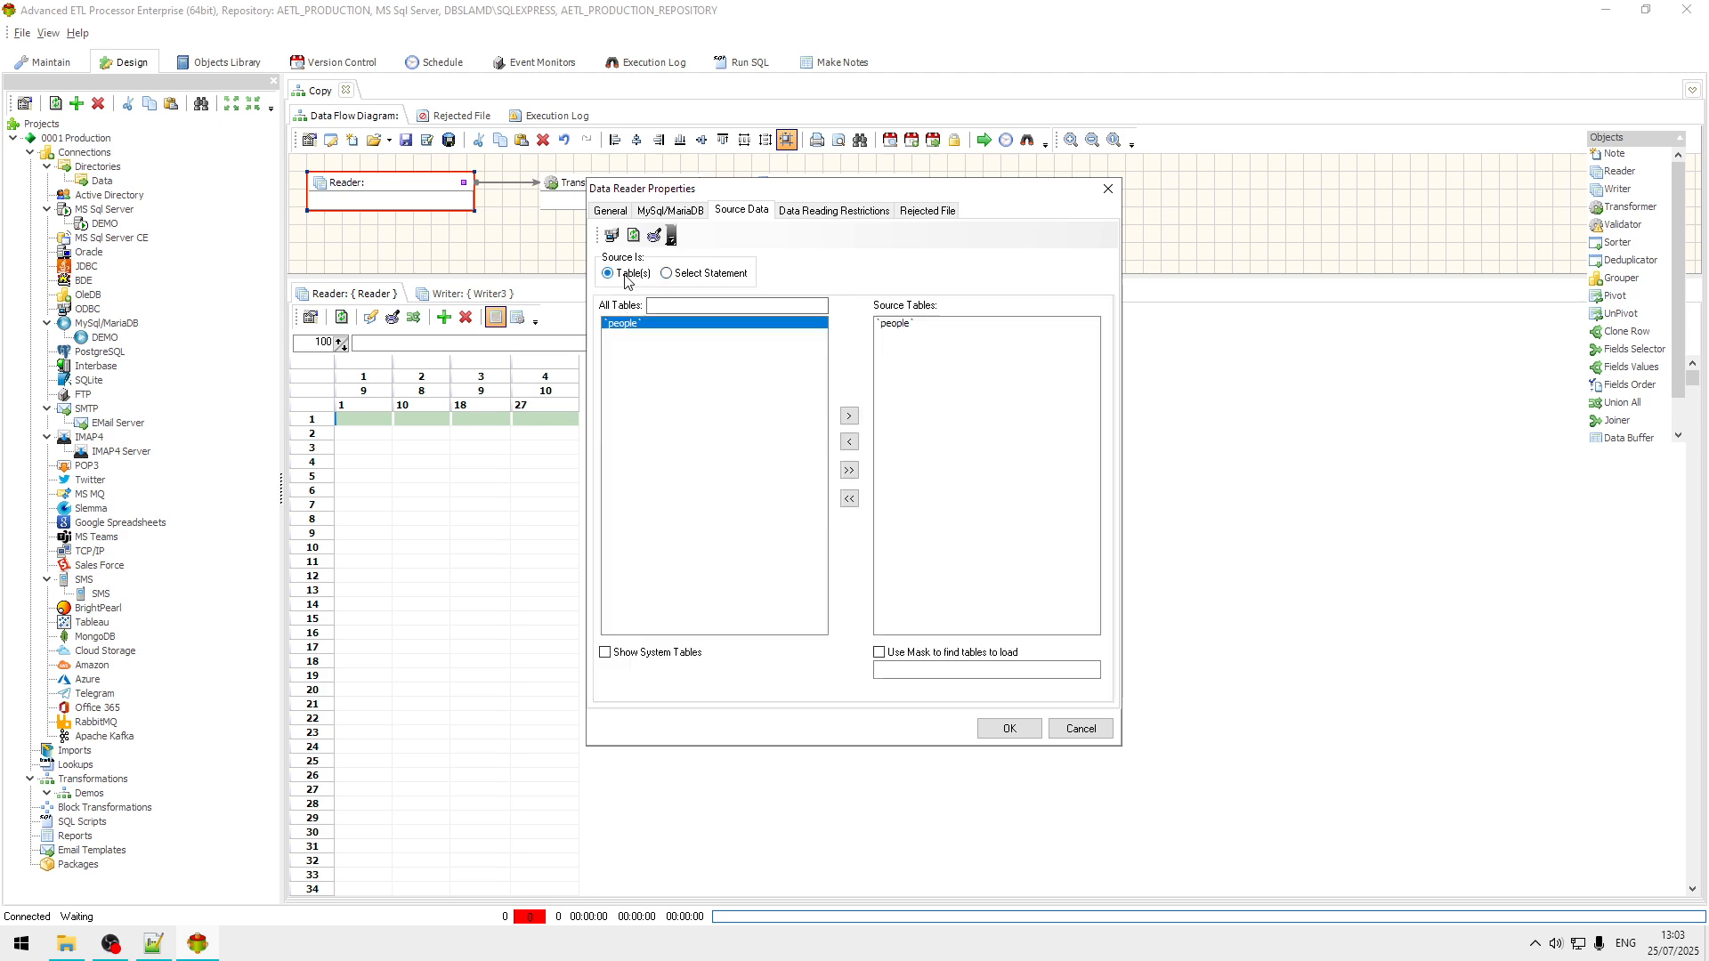
left_click(1011, 728)
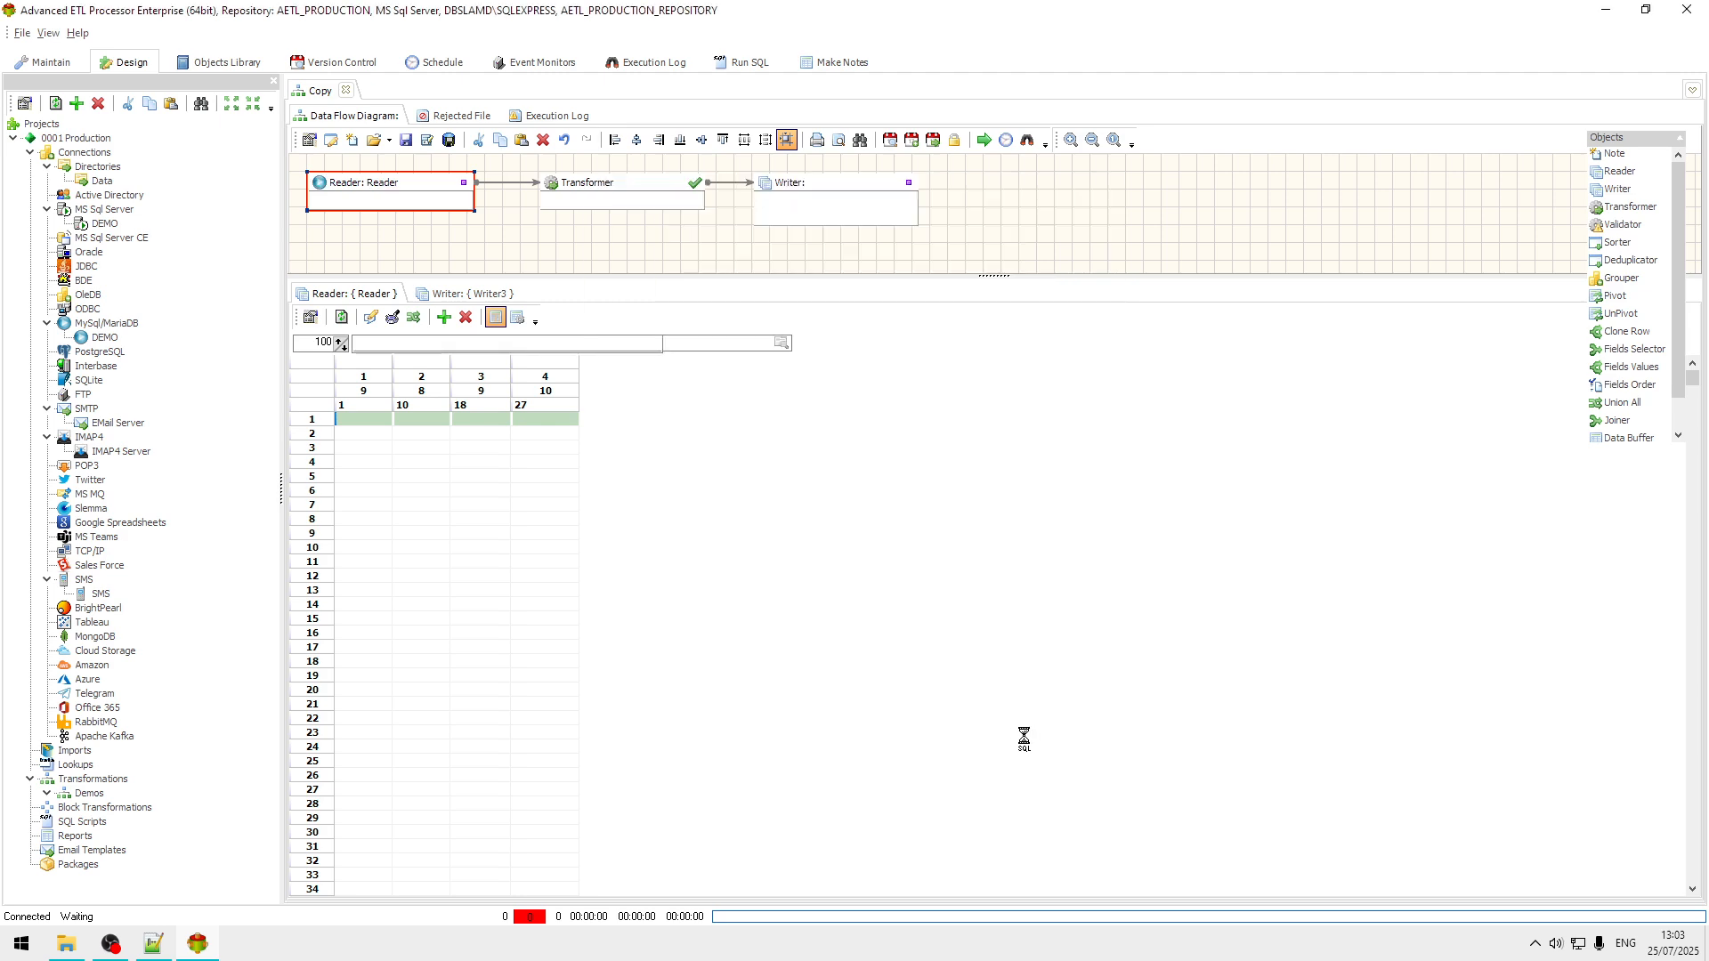
Auto-format the source data grid and examine the date values in the DATE_OF_BIRTH column.
right_click(646, 497)
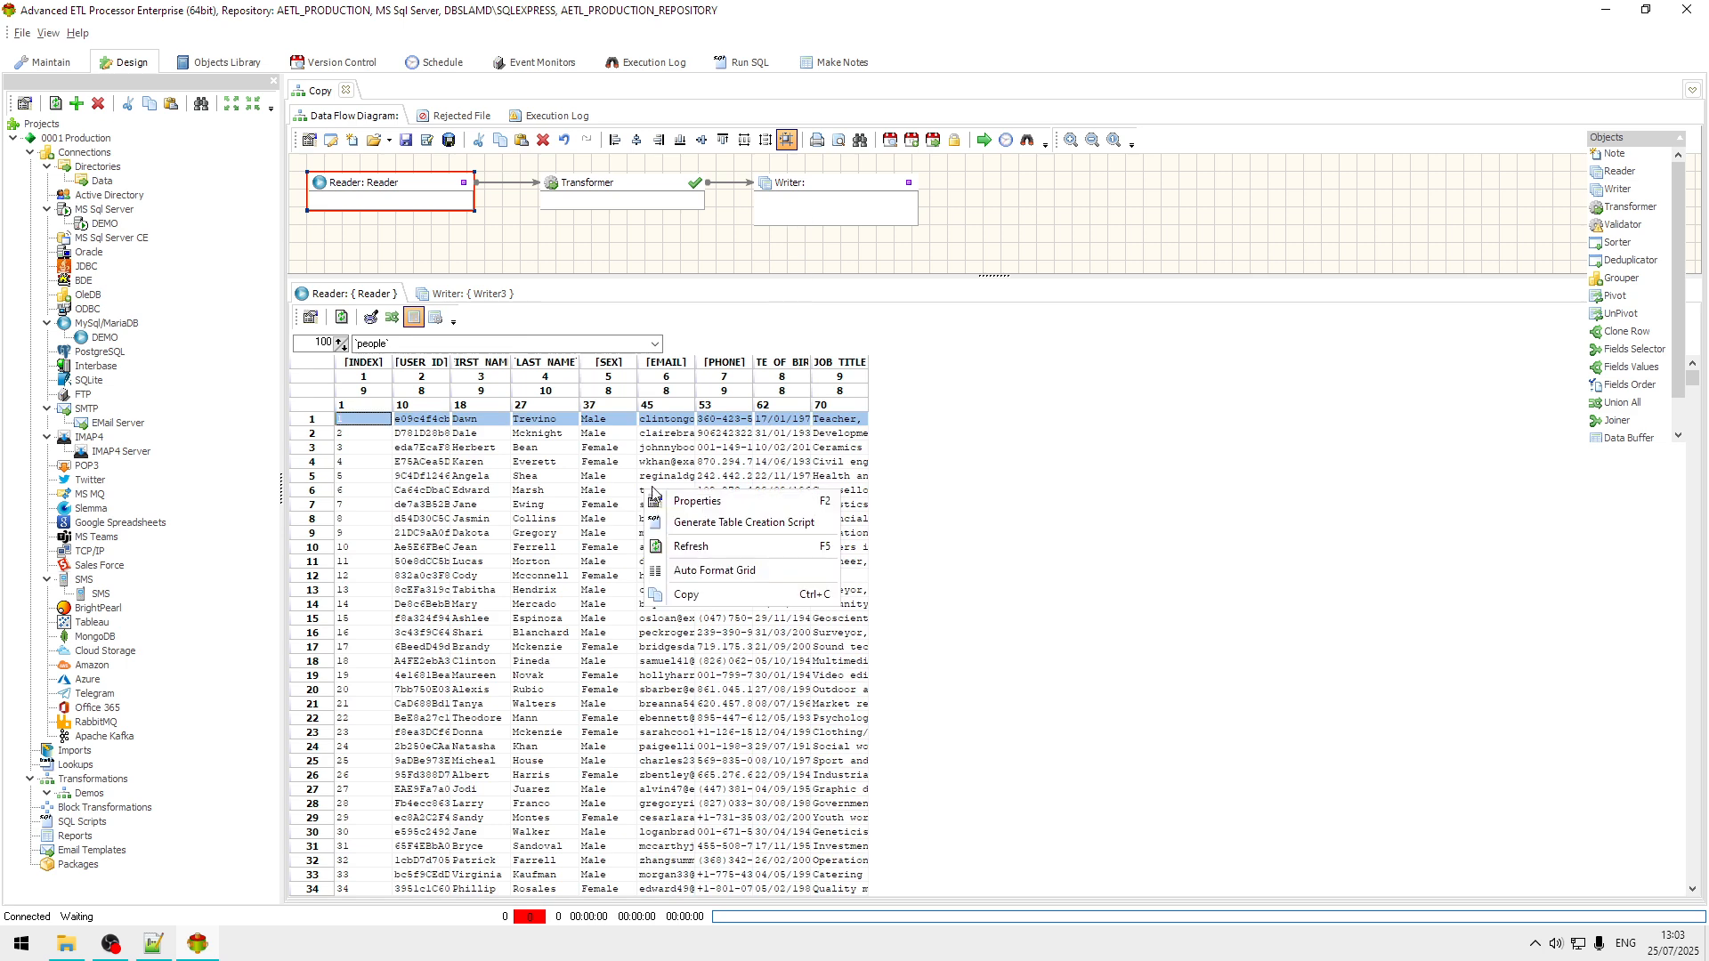
left_click(758, 568)
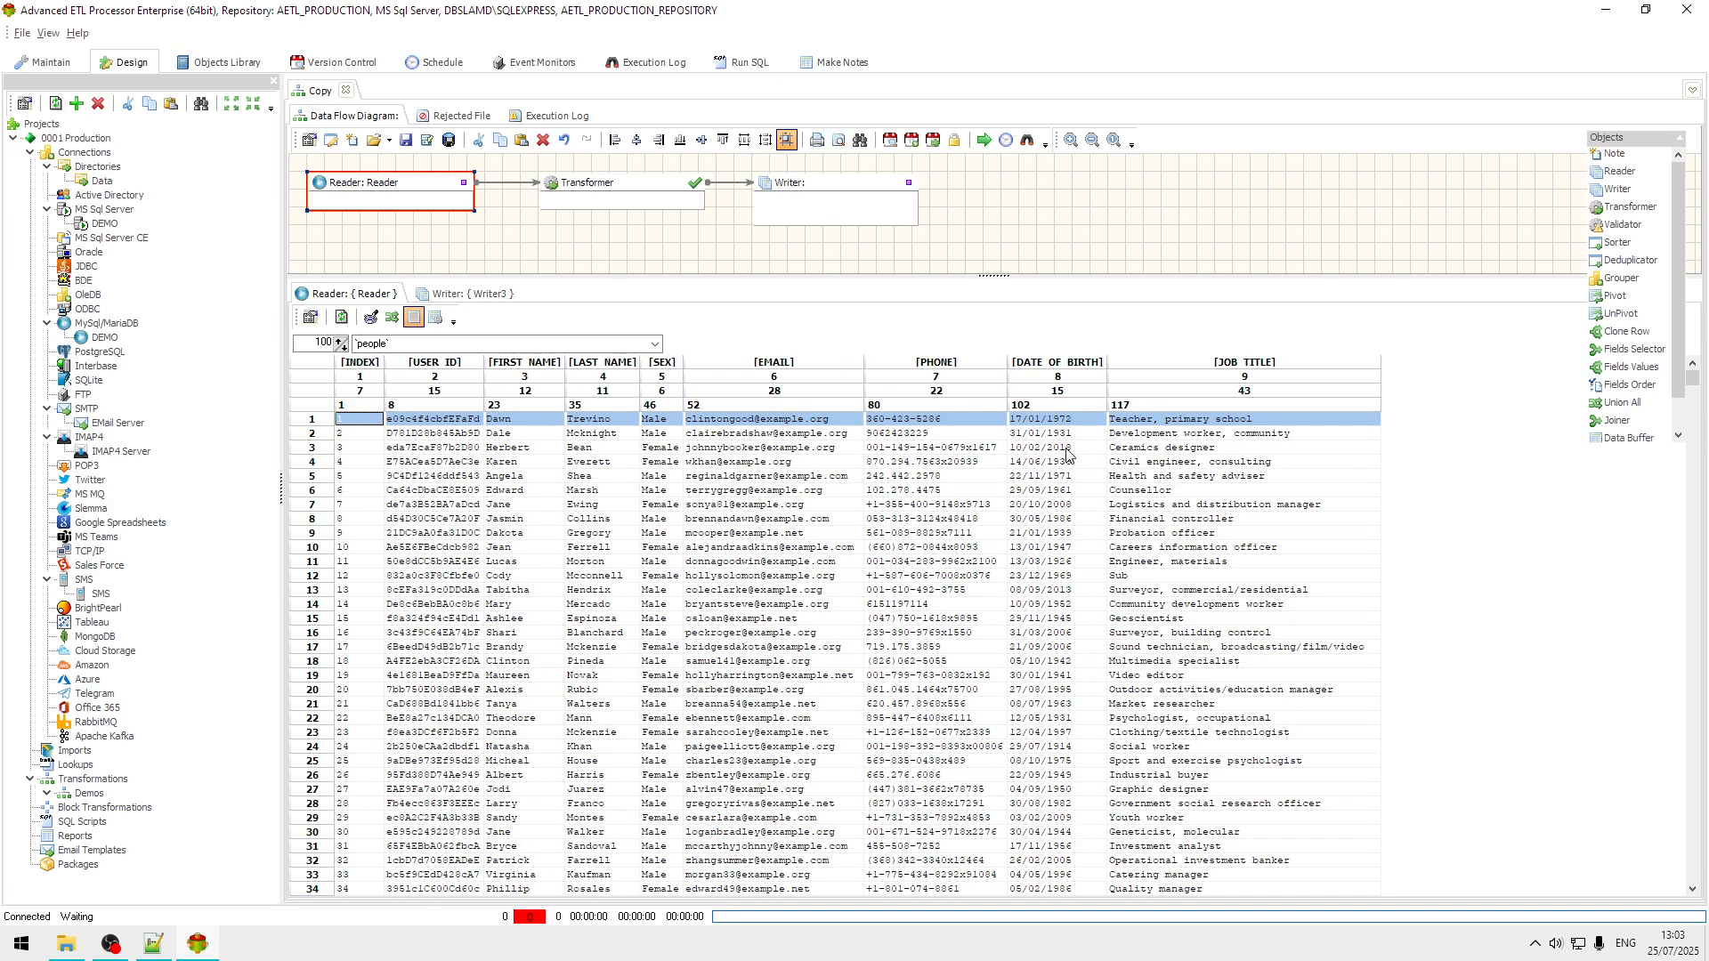
left_click(1059, 492)
left_click(1074, 420)
left_click(1062, 448)
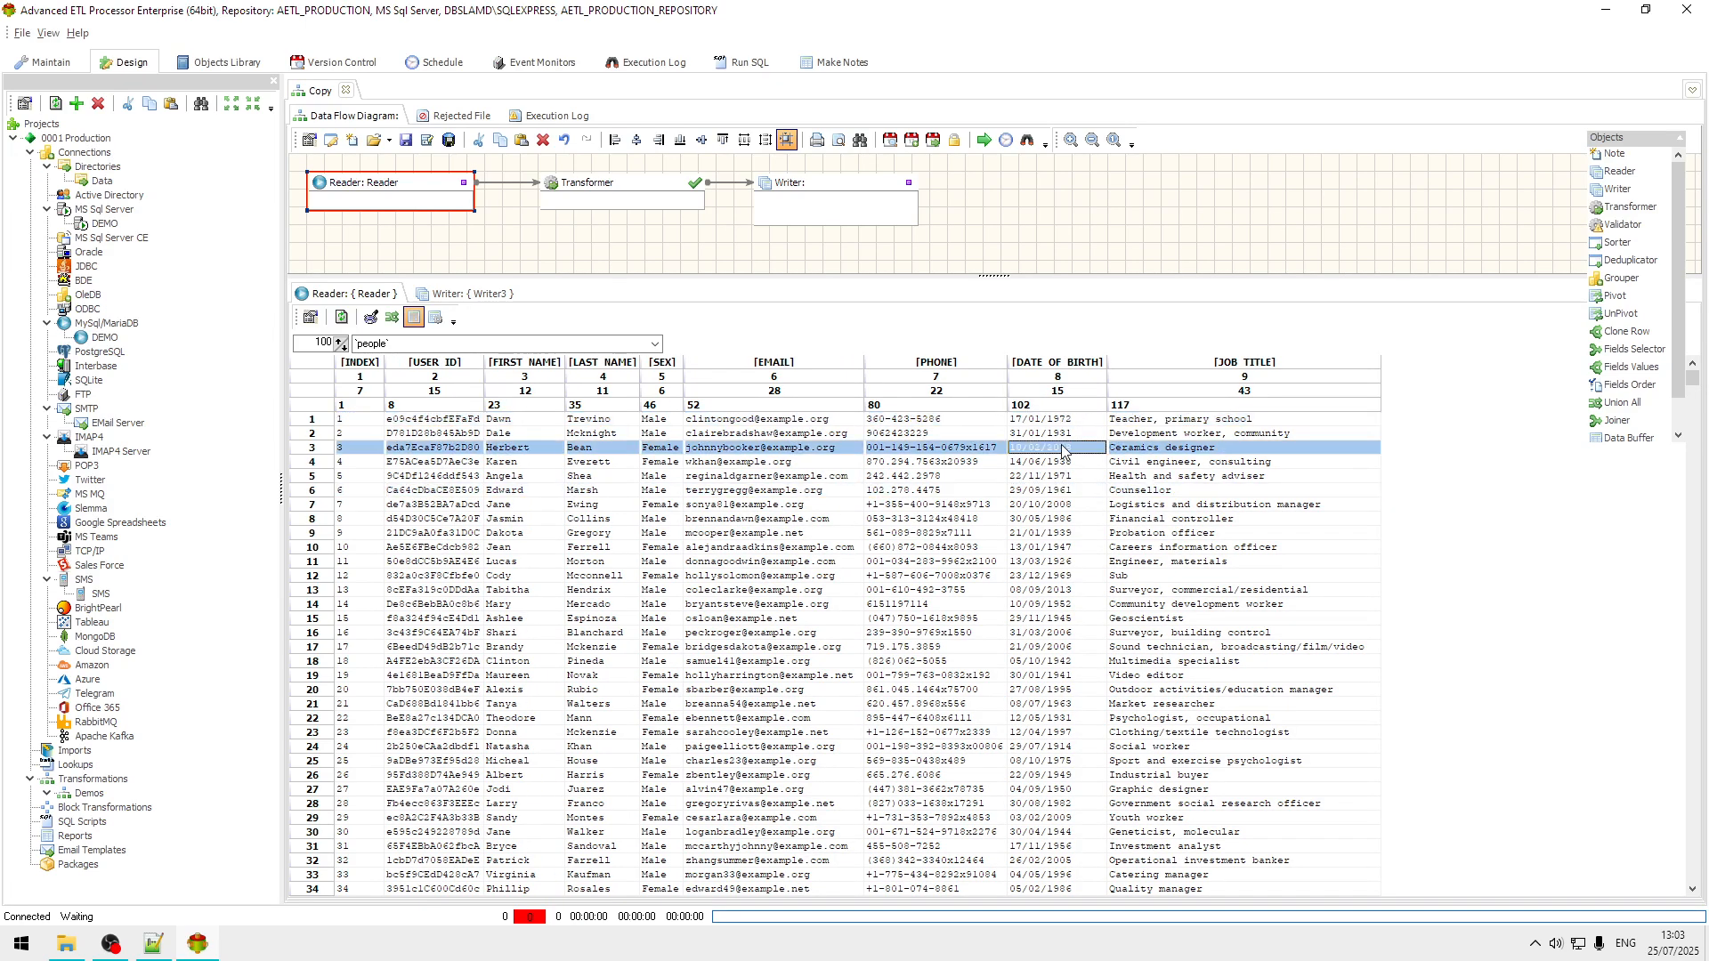
left_click(1075, 423)
Set the Writer's data target type to MS SQL Server and its connection to DEMO.
left_click(846, 195)
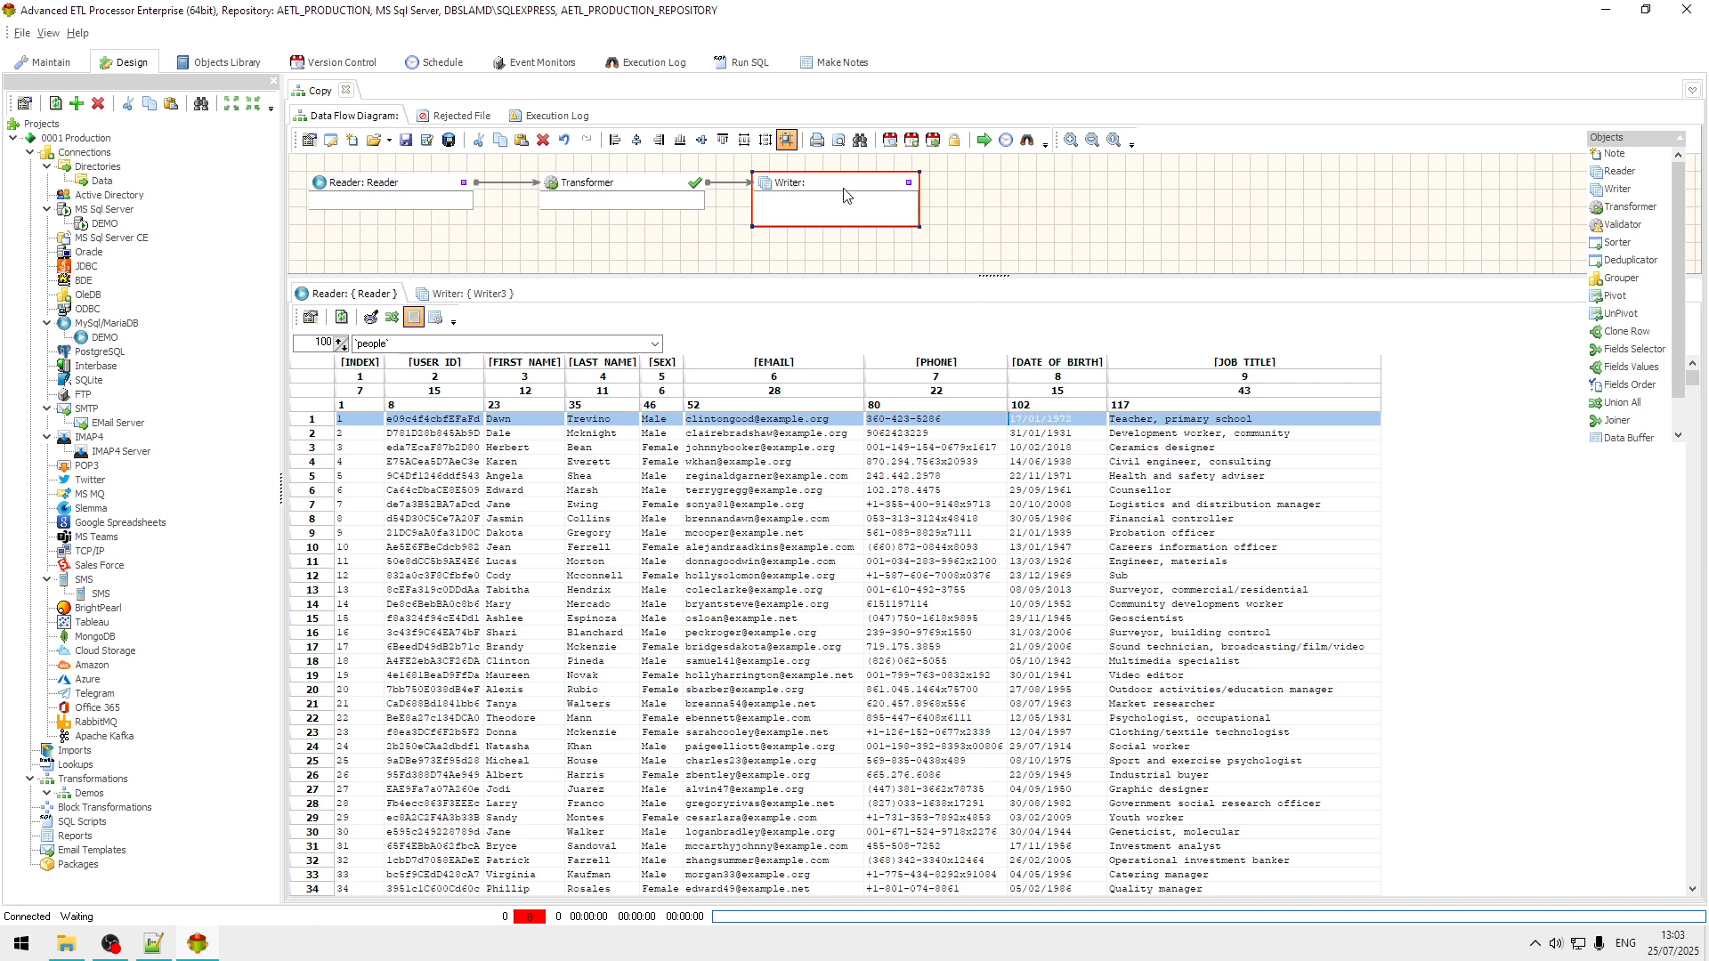
double_click(845, 195)
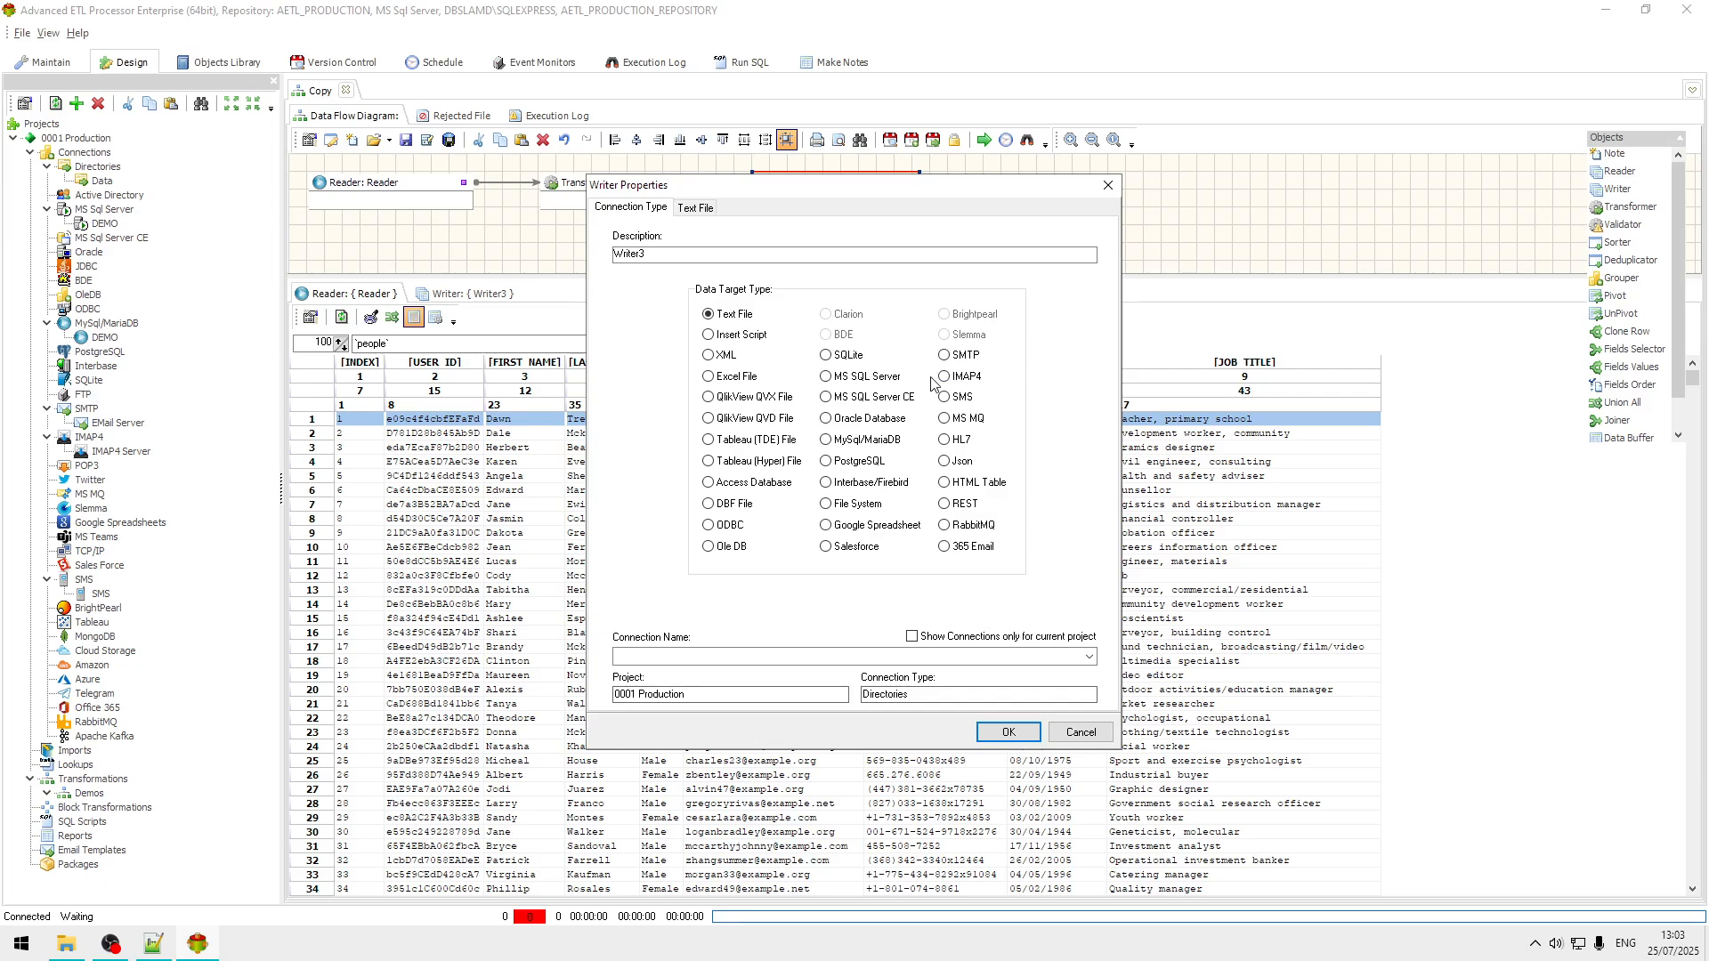
left_click(887, 380)
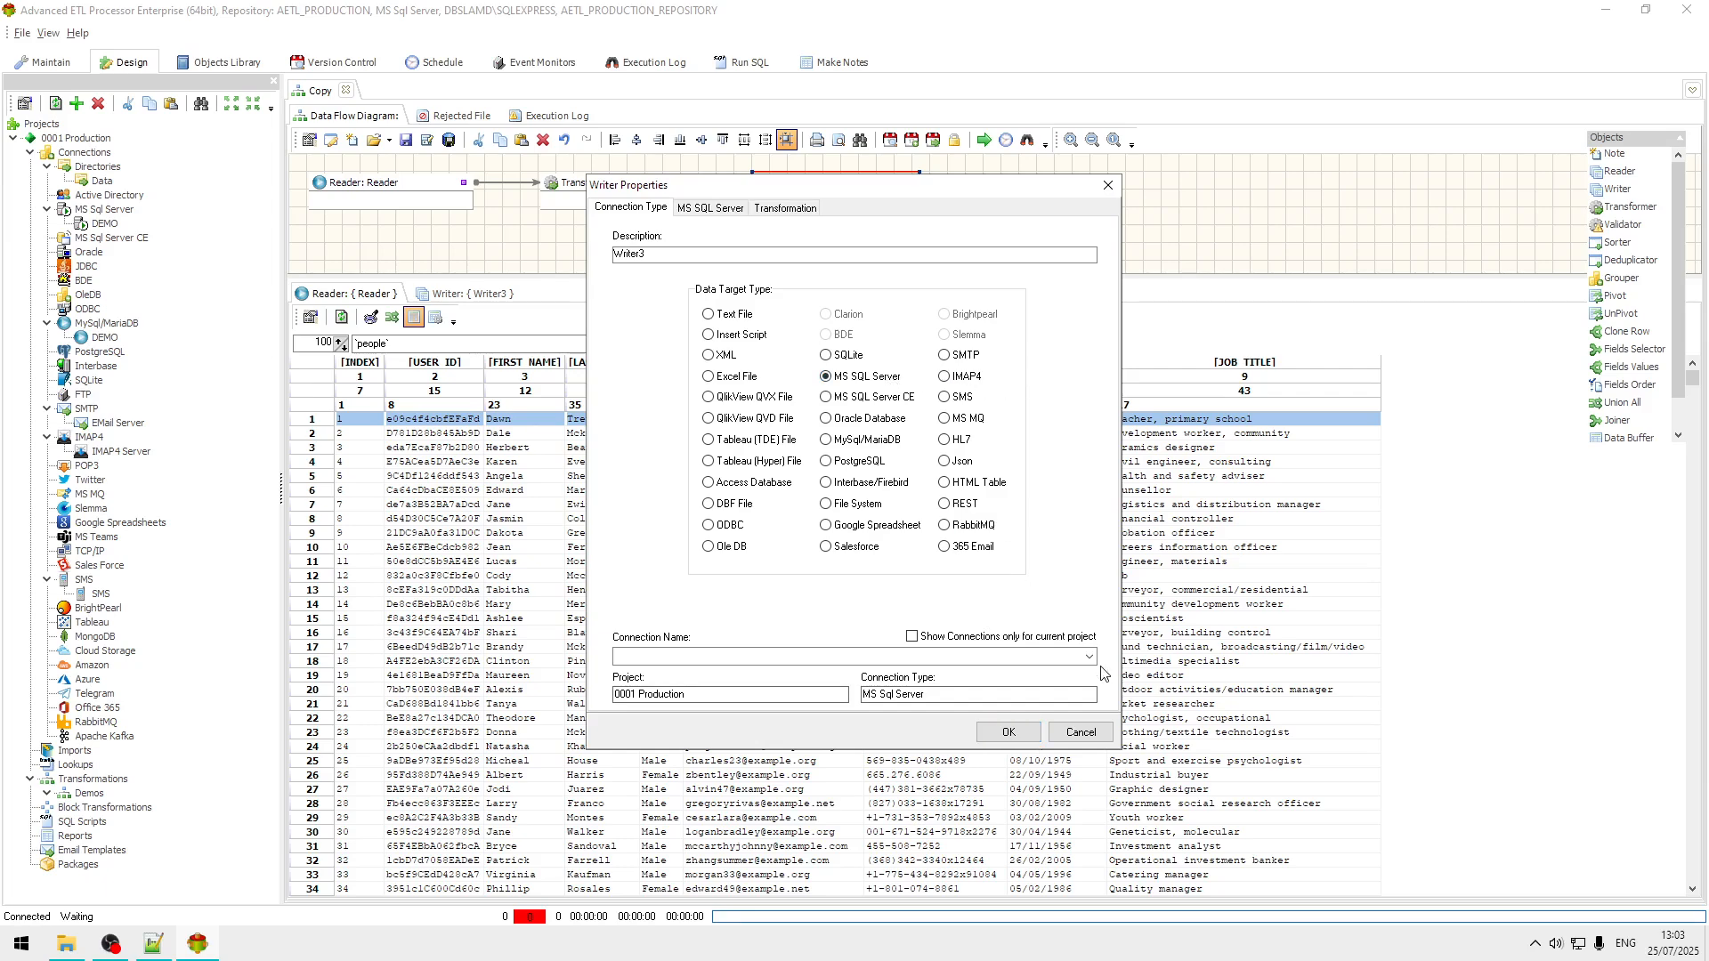
left_click(1088, 659)
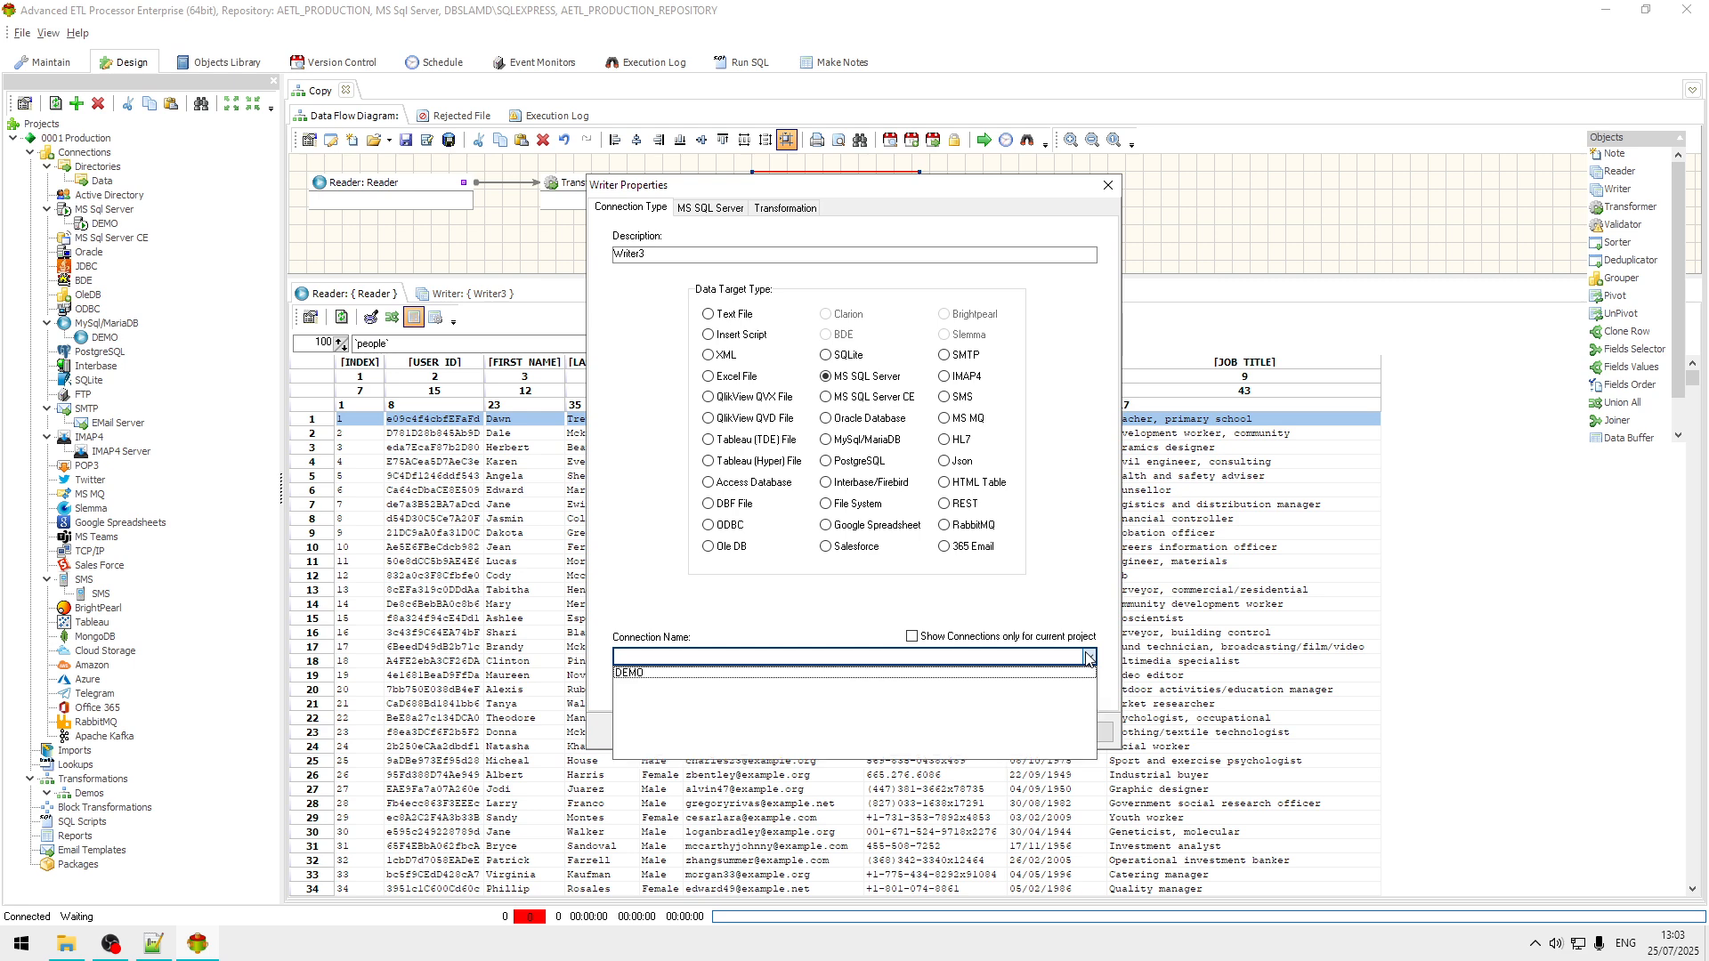
left_click(692, 673)
Choose [DEMO].[dbo].[People] as the Writer's target table and accept the writer properties.
left_click(711, 208)
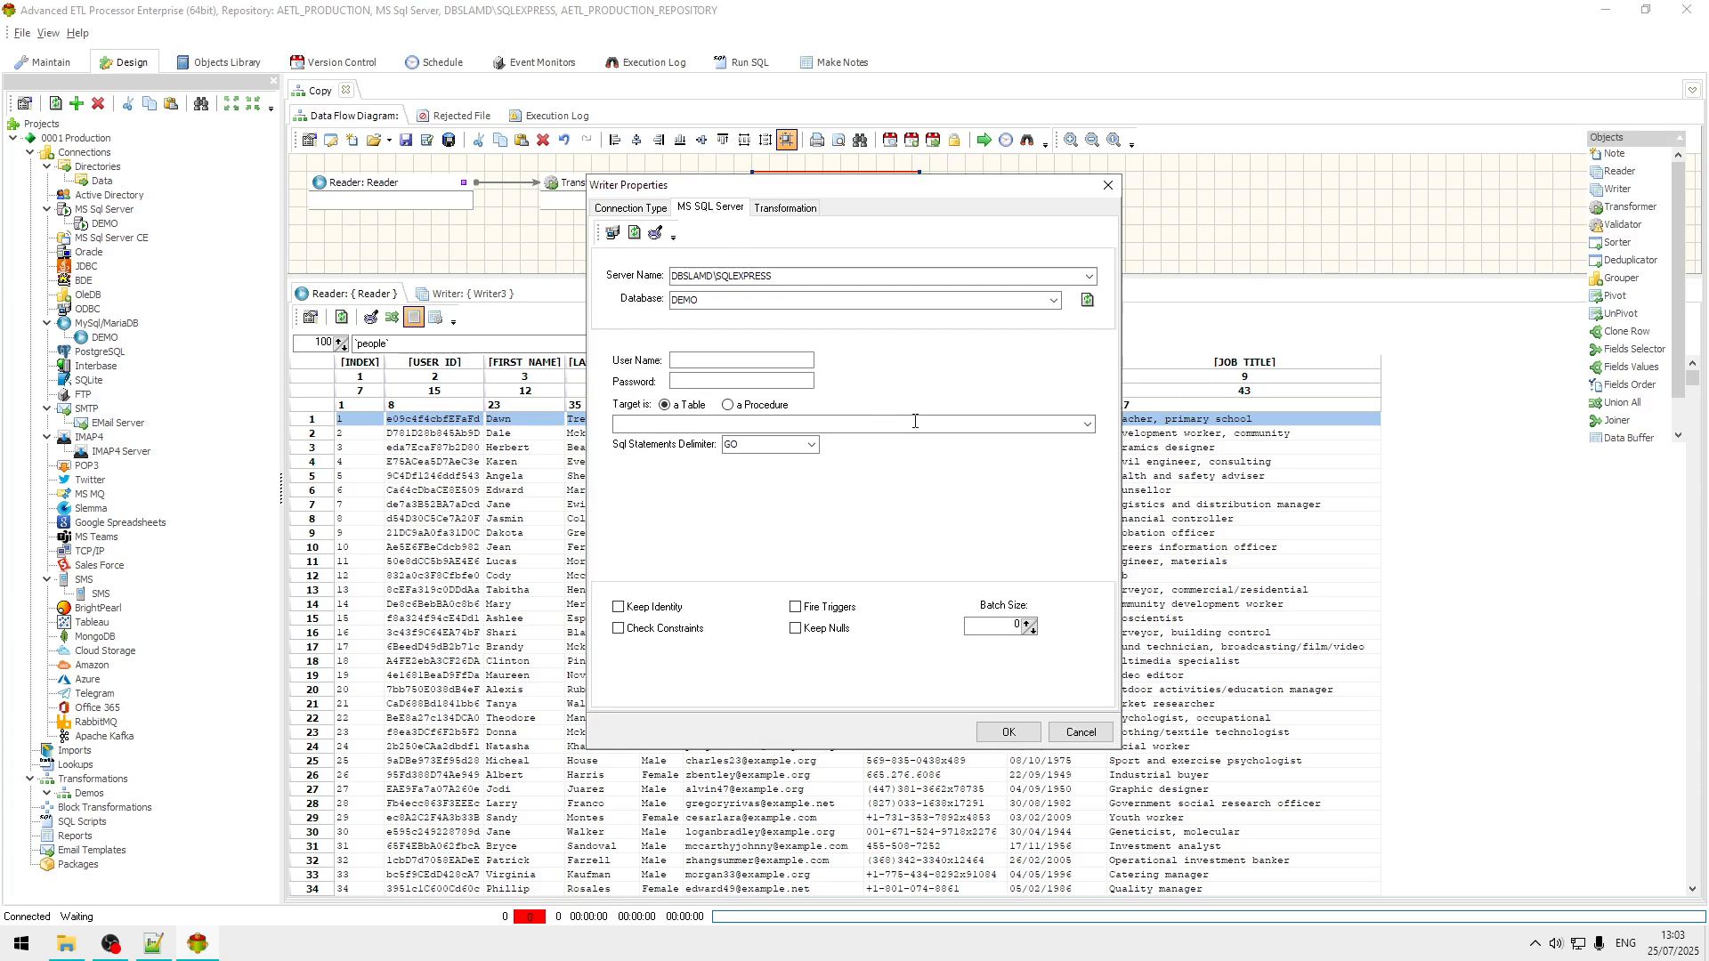
left_click(1088, 424)
left_click(767, 476)
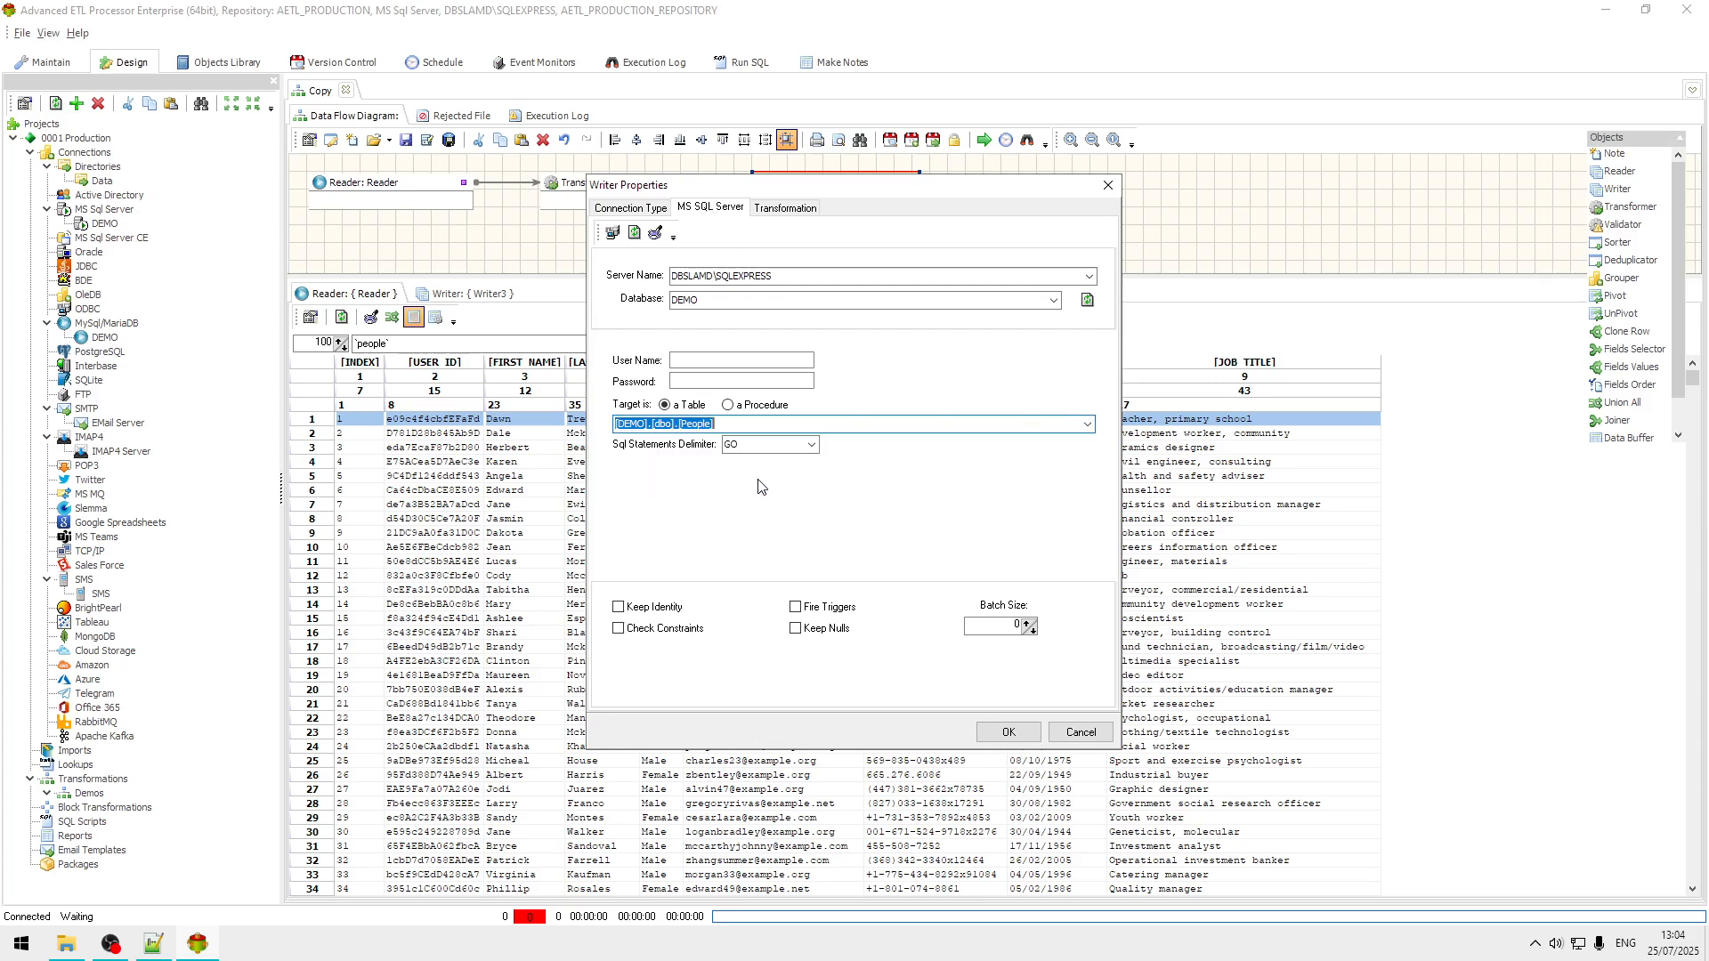
left_click(1009, 732)
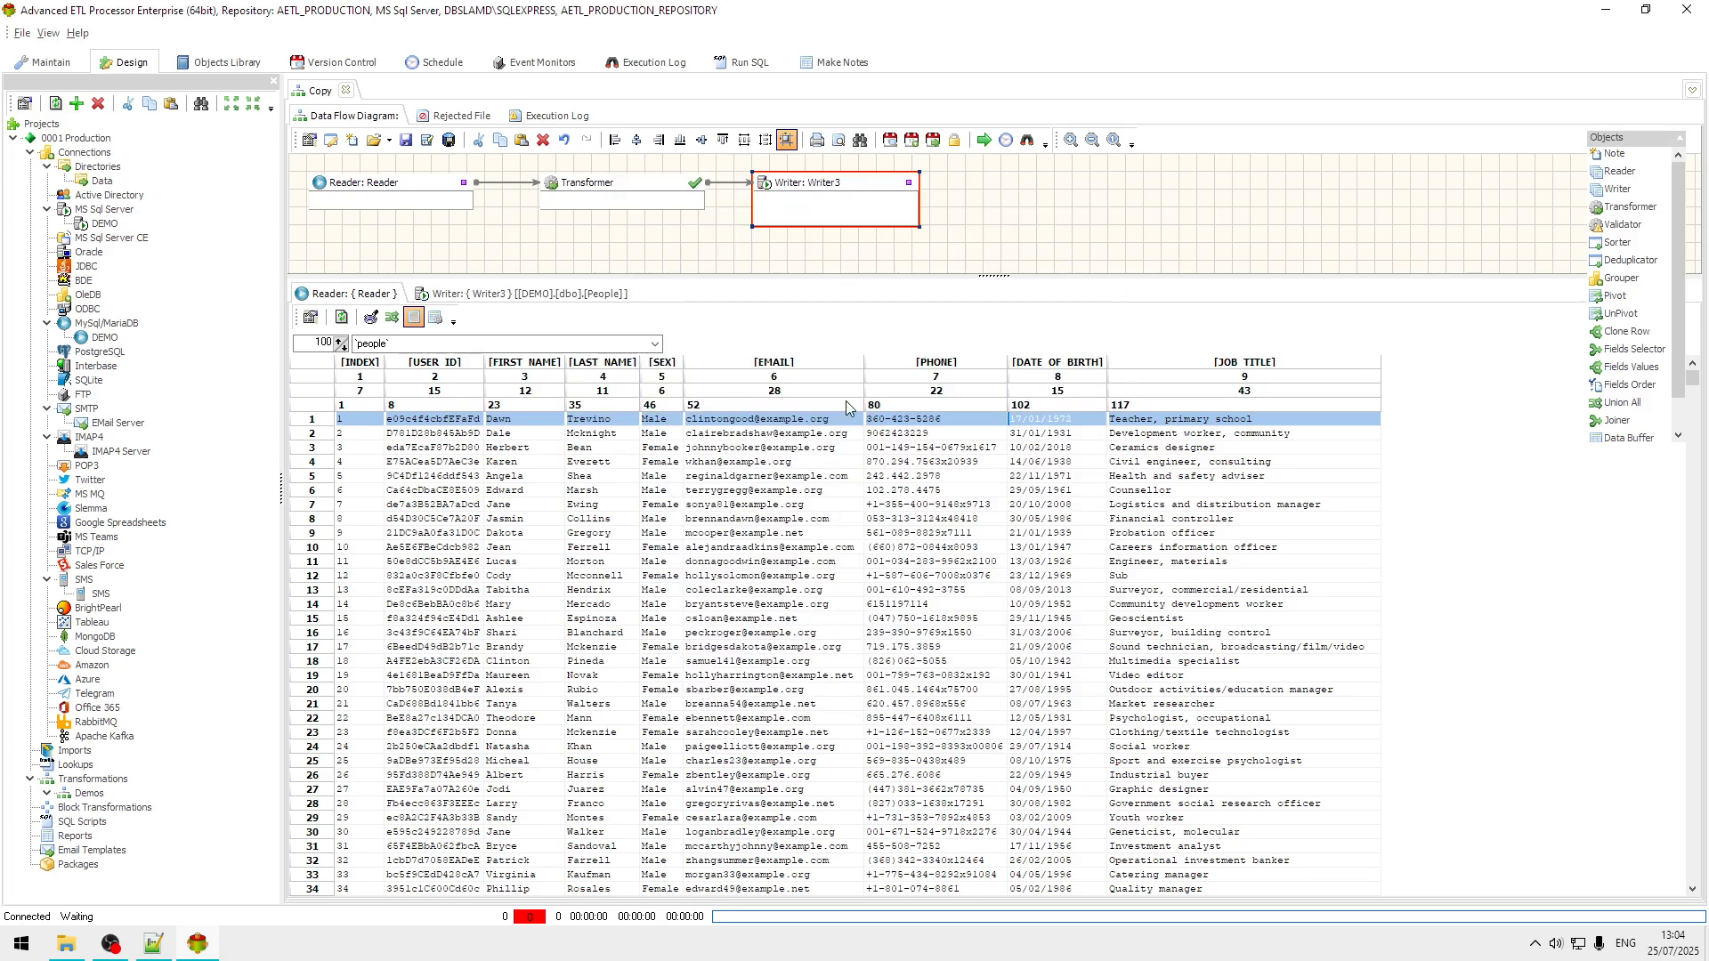
Add the SQL statement "truncate table [DEMO].[dbo].[People]" to run before the Writer loads data.
right_click(847, 183)
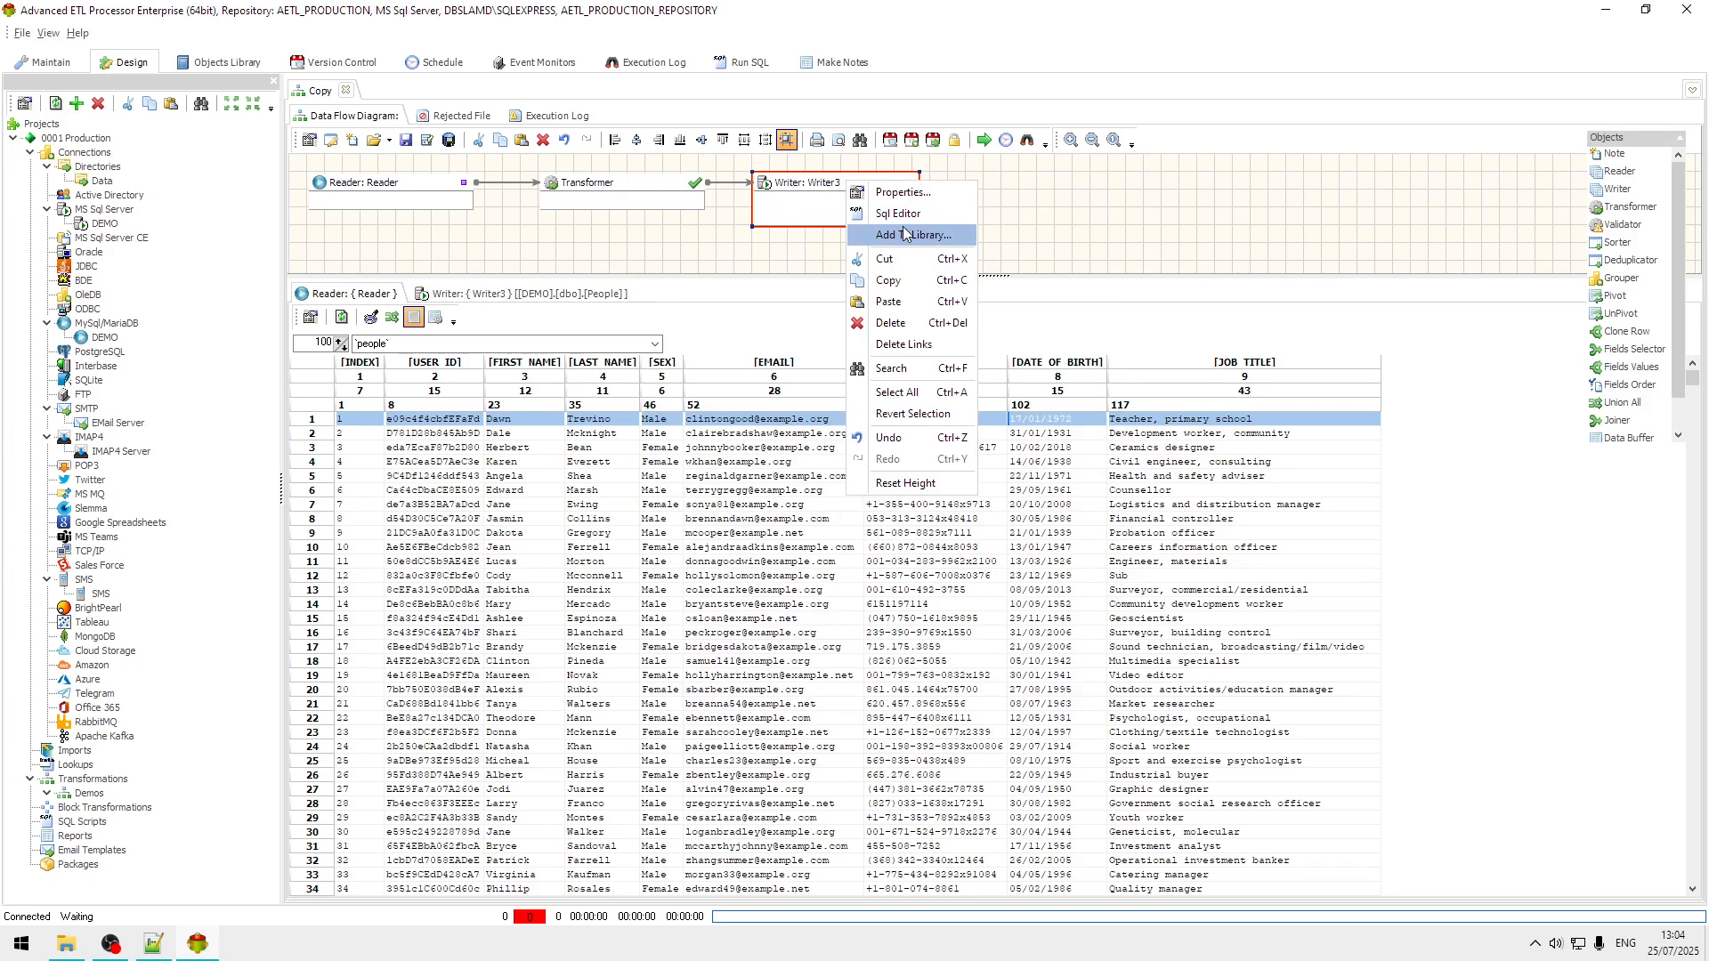
left_click(852, 239)
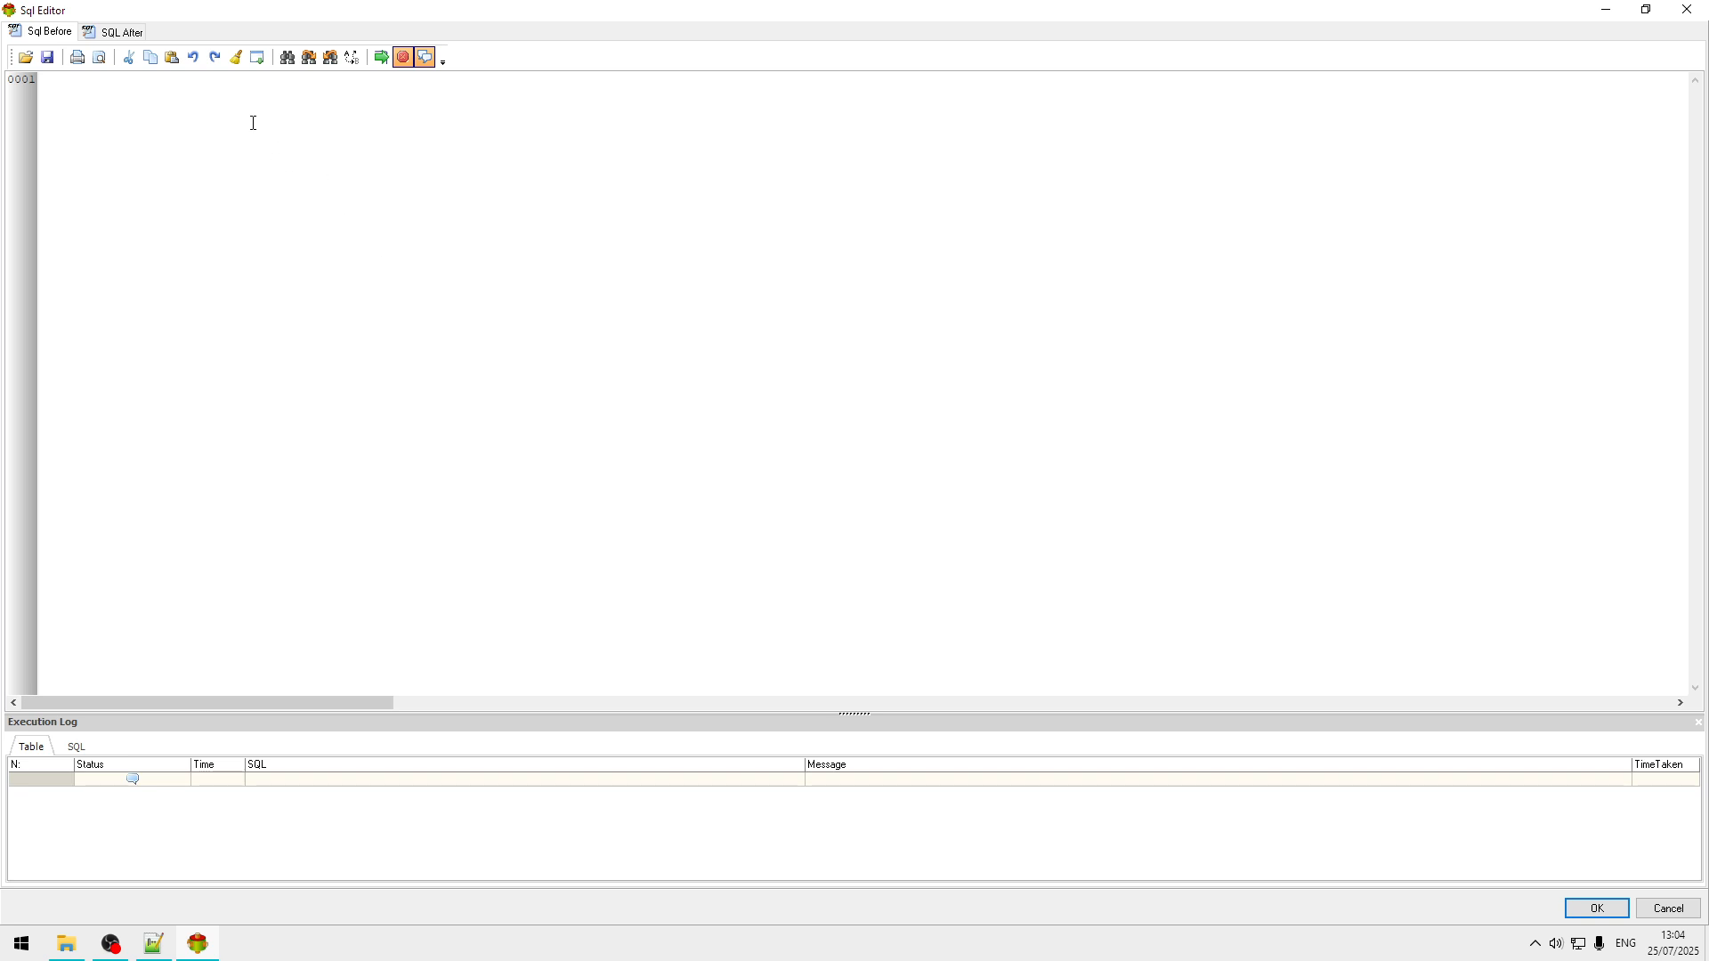
left_click(254, 123)
type("[DEMO].[dbo].[People]")
type("truncate table")
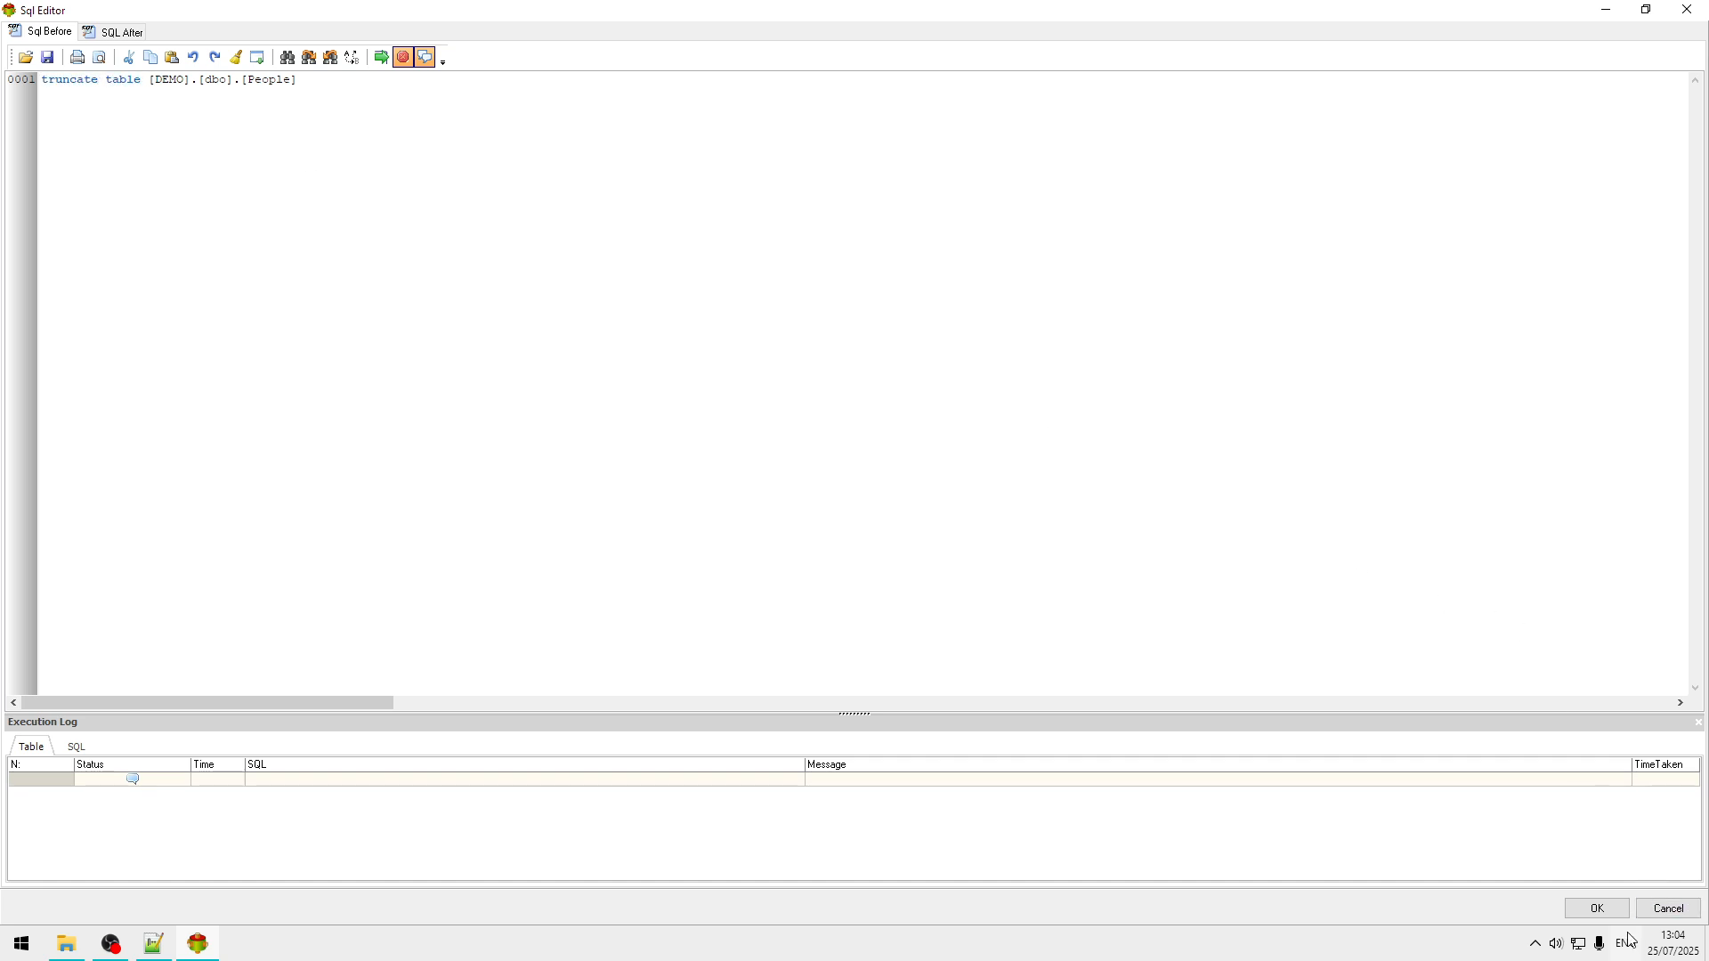
left_click(1603, 910)
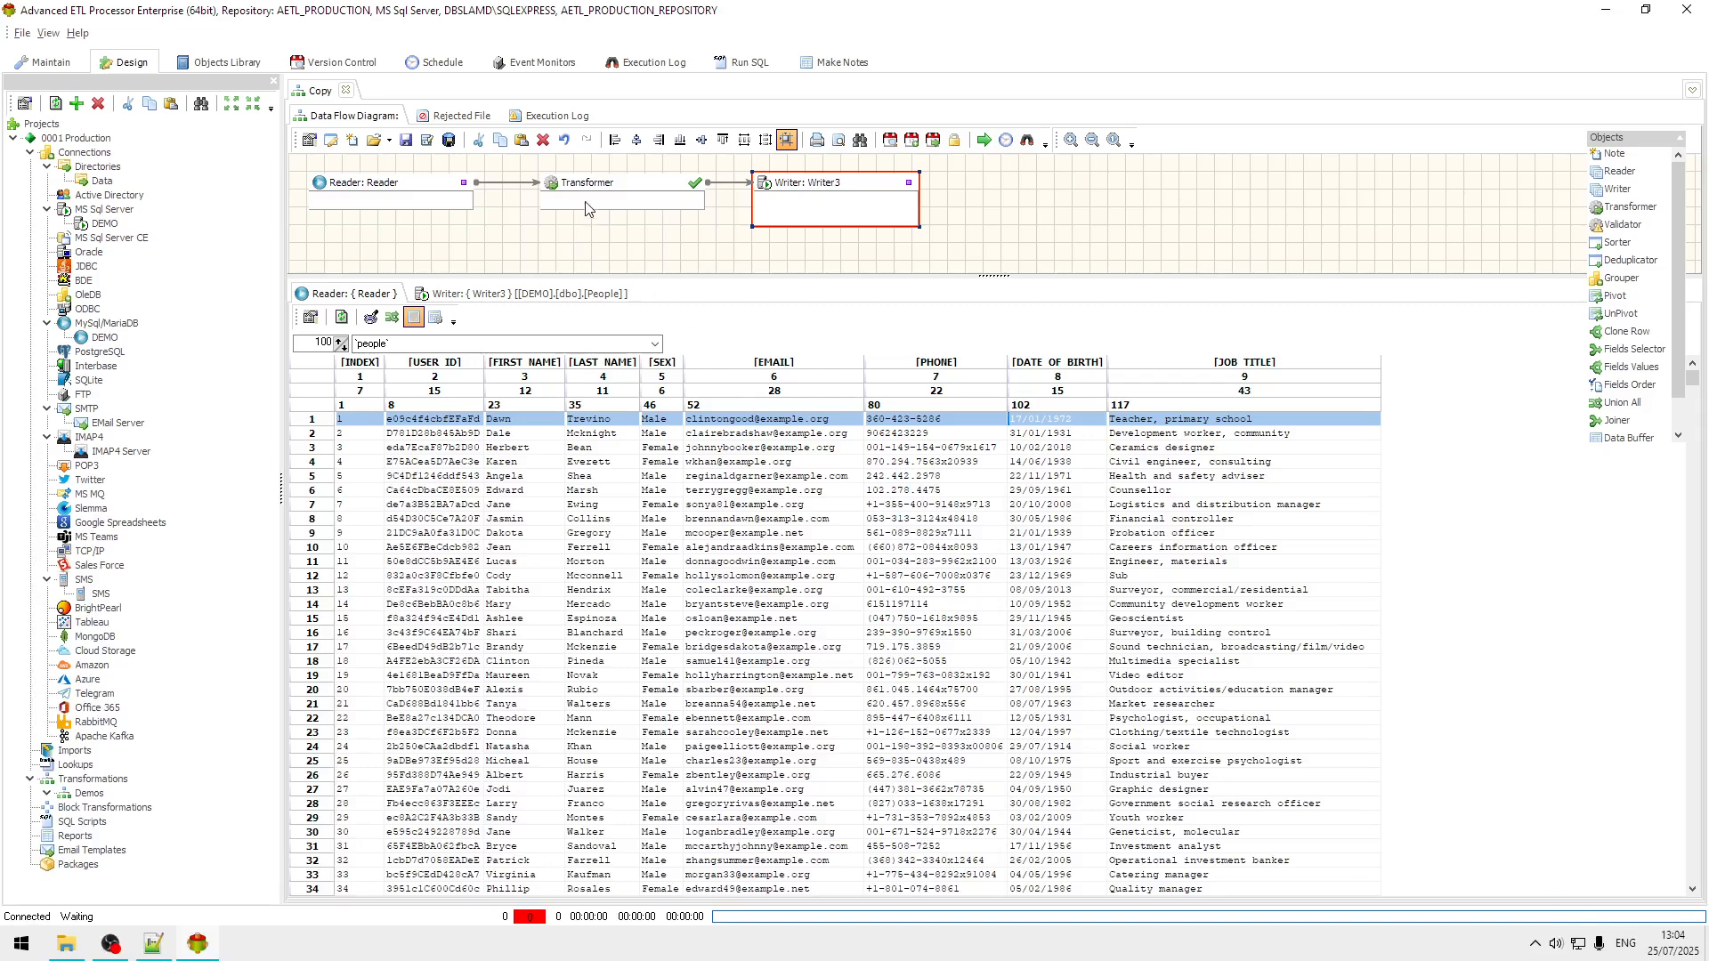
Auto-map the Transformer's source fields to the target fields, matching them by field position, and accept the mapping.
double_click(633, 190)
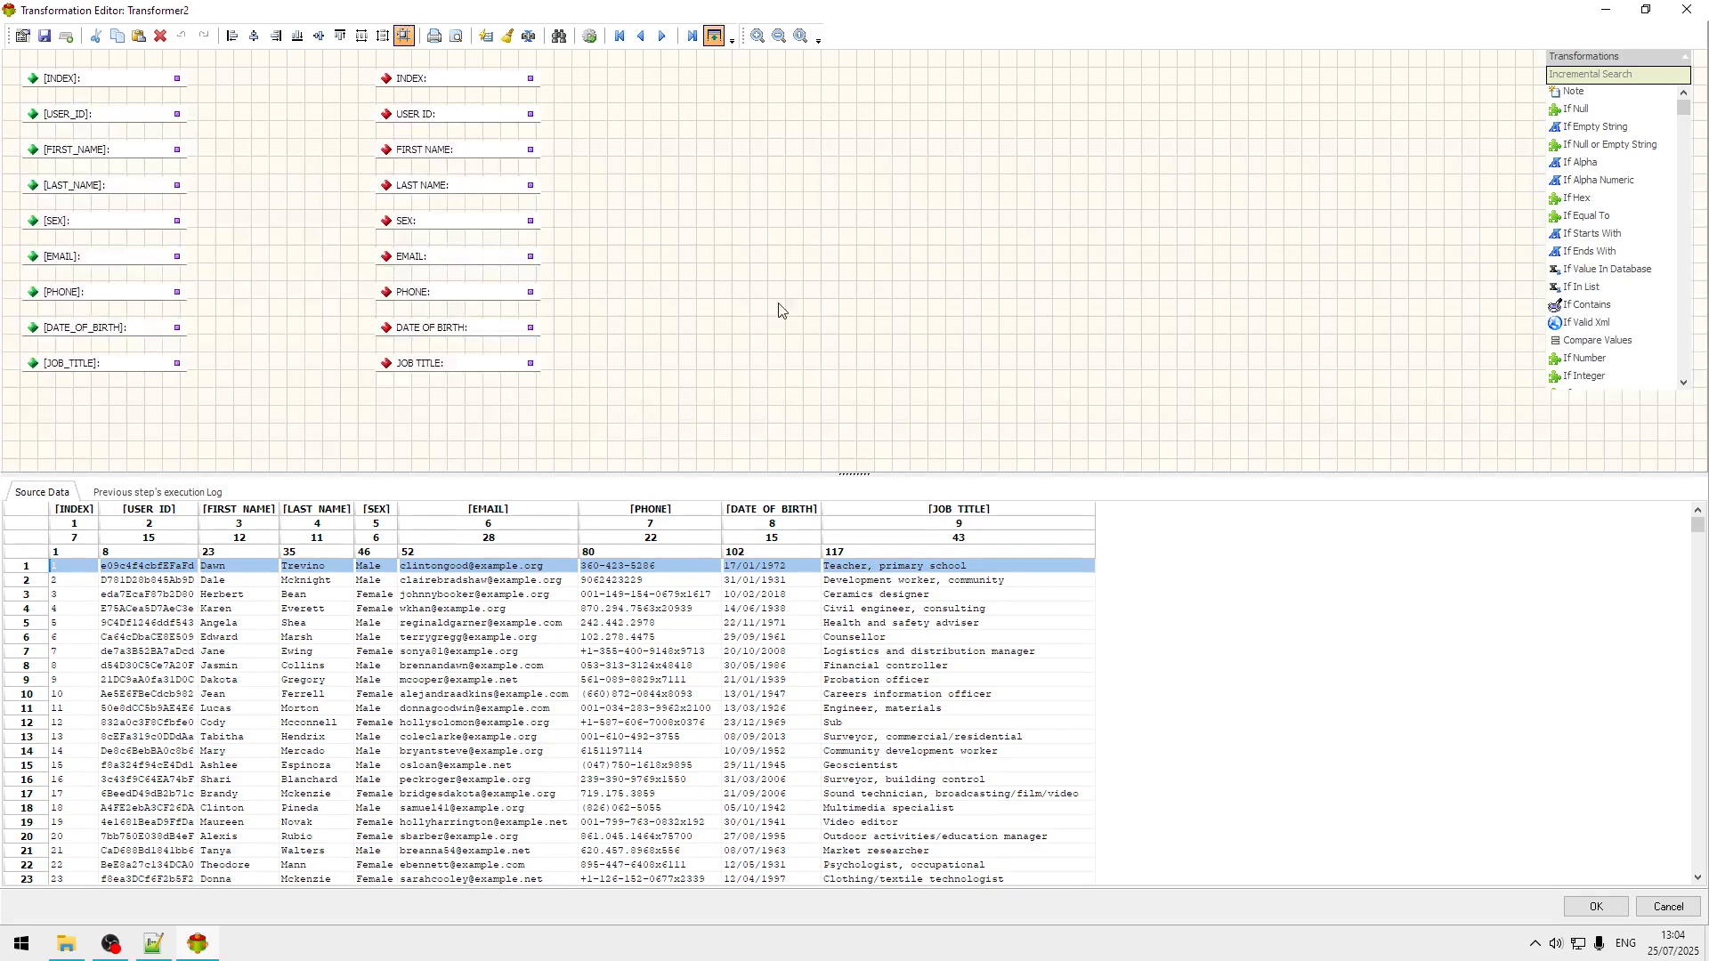
left_click(486, 40)
left_click(1020, 440)
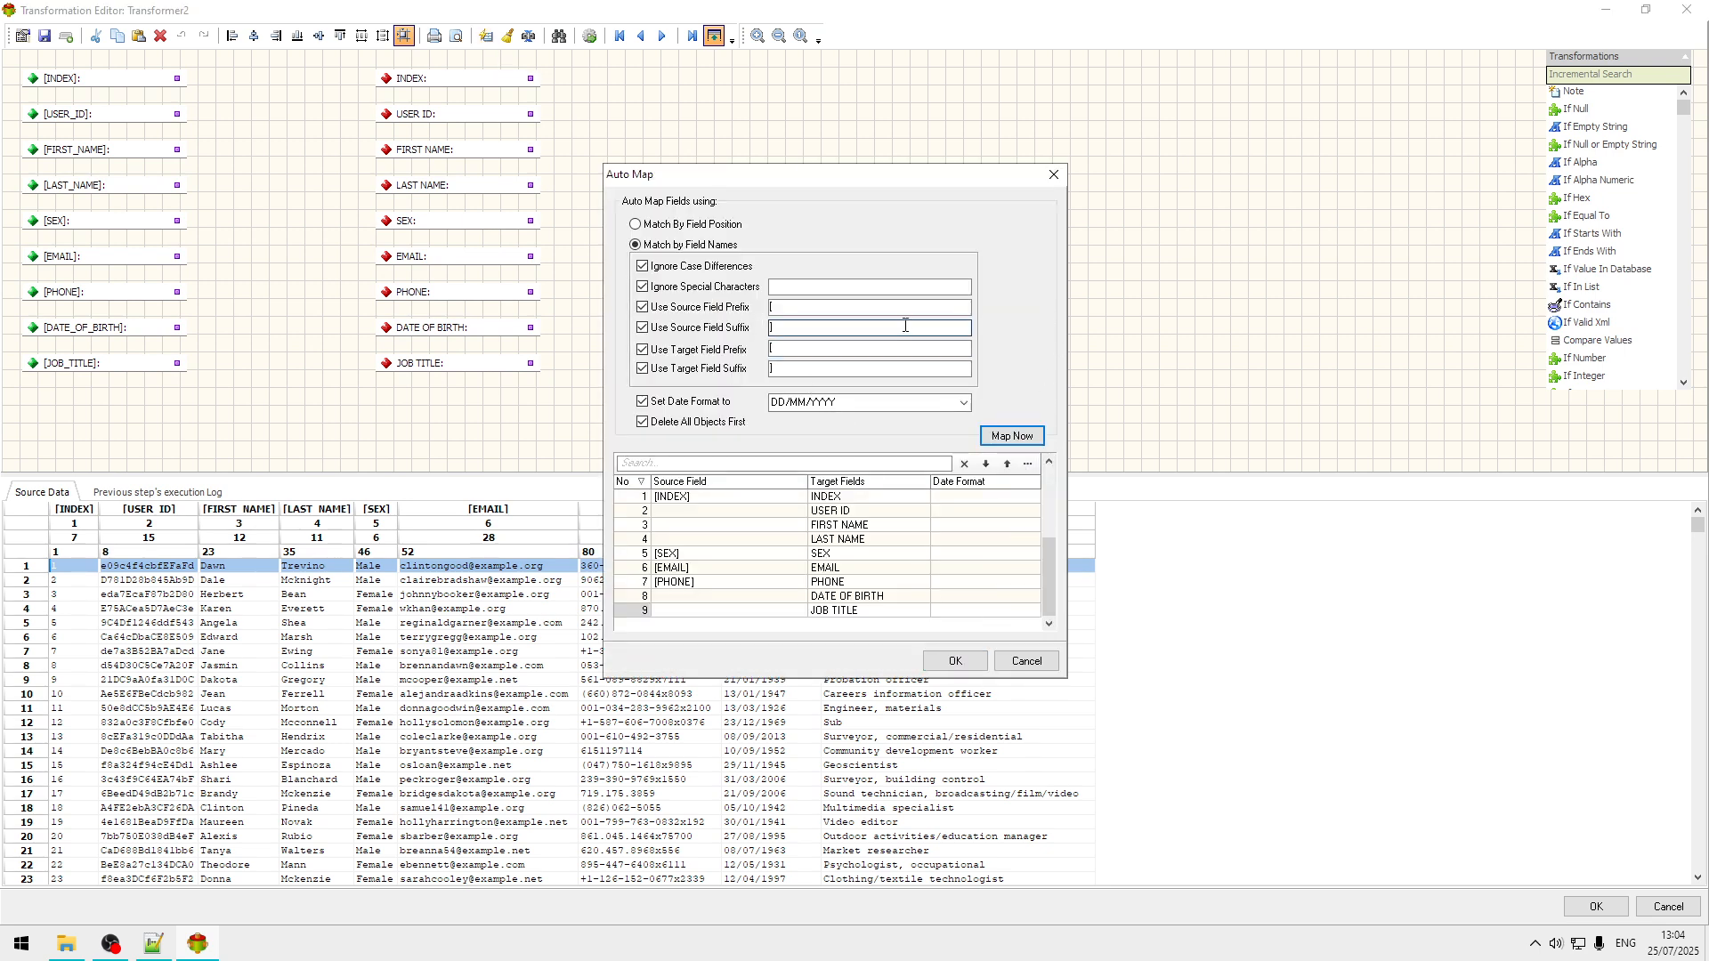
left_click(690, 228)
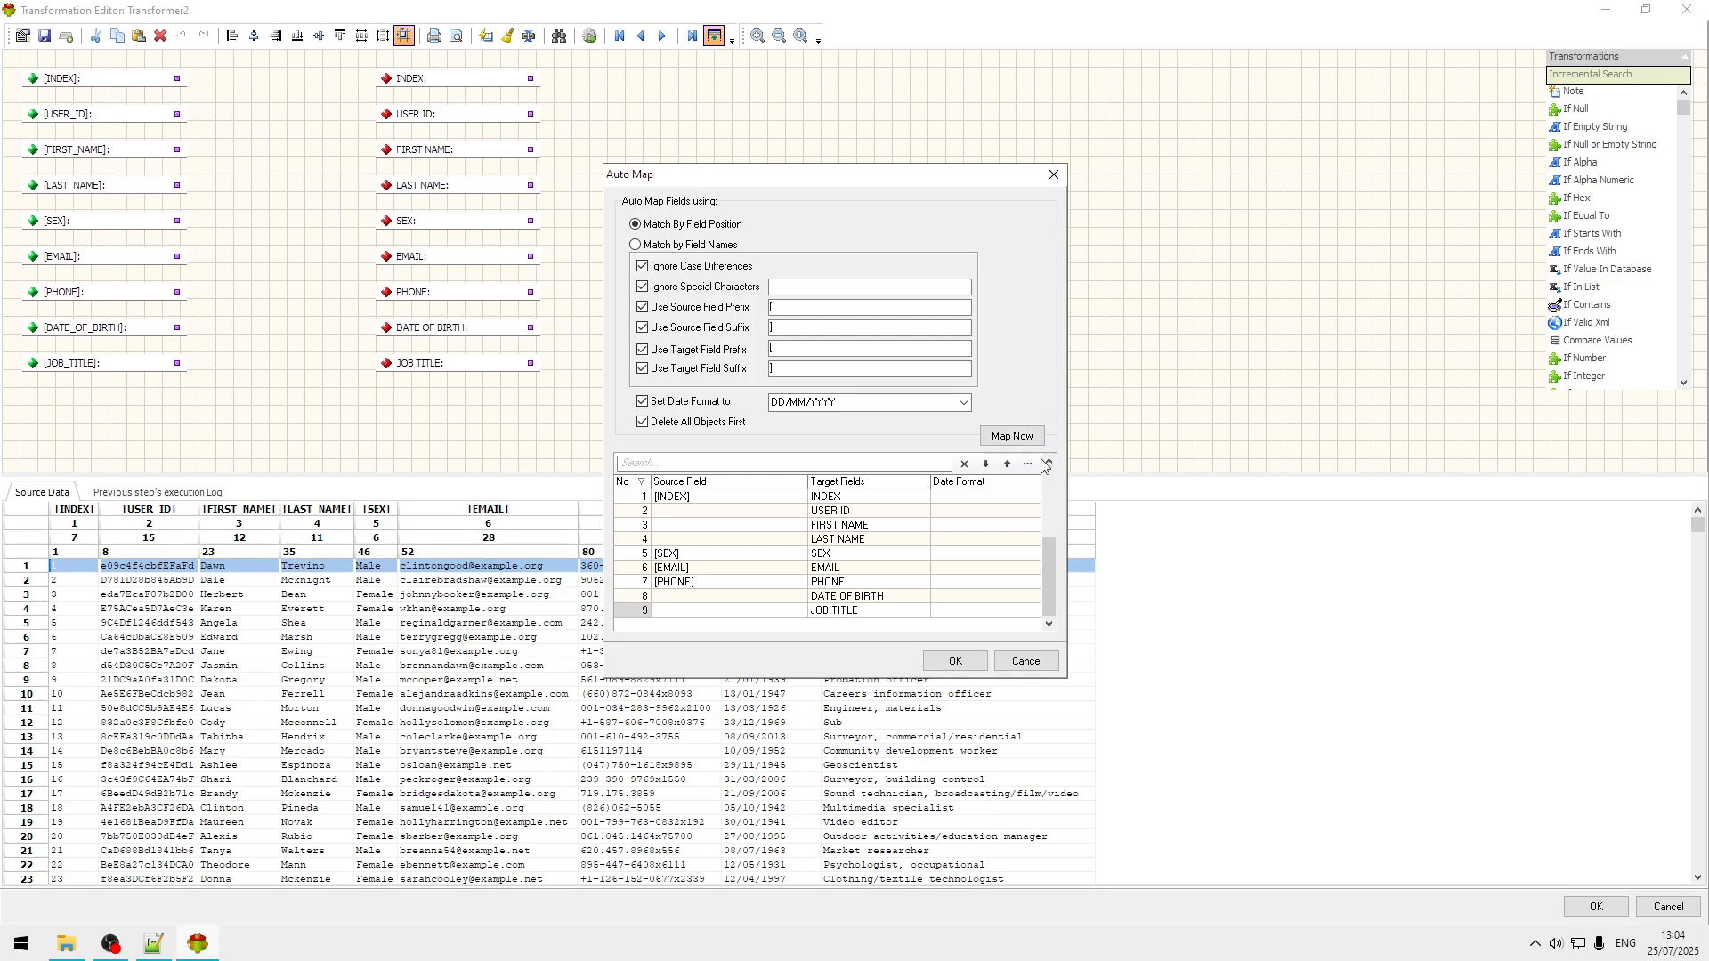
left_click(1017, 437)
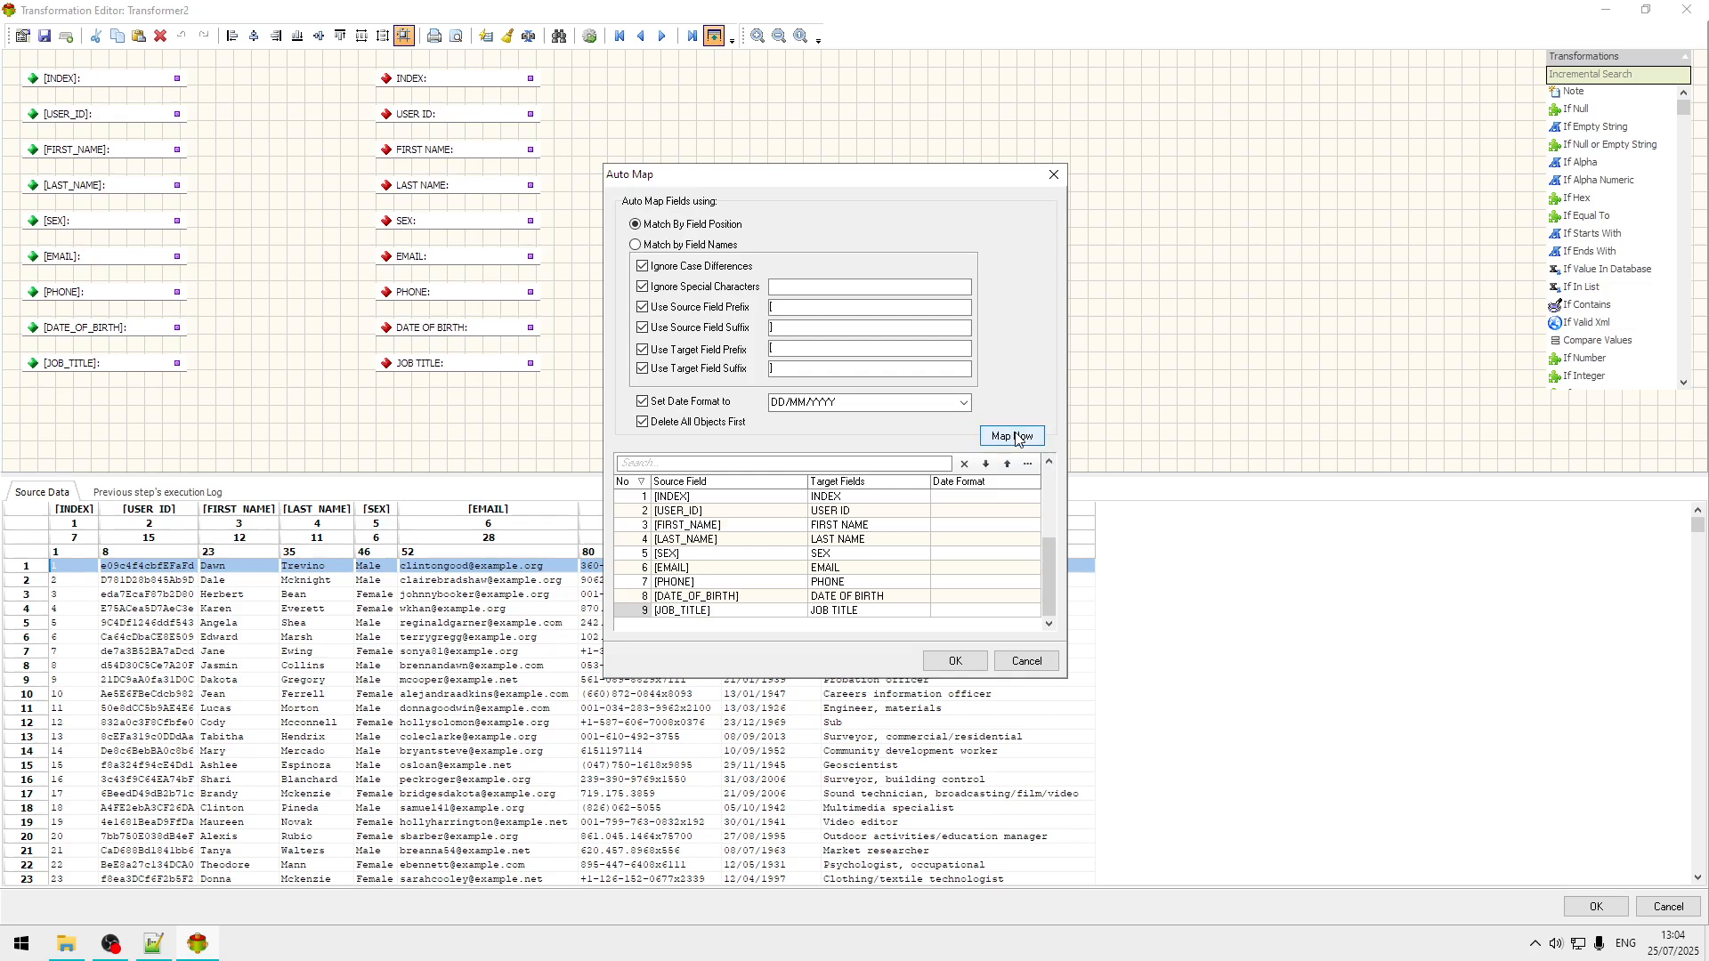
left_click(955, 661)
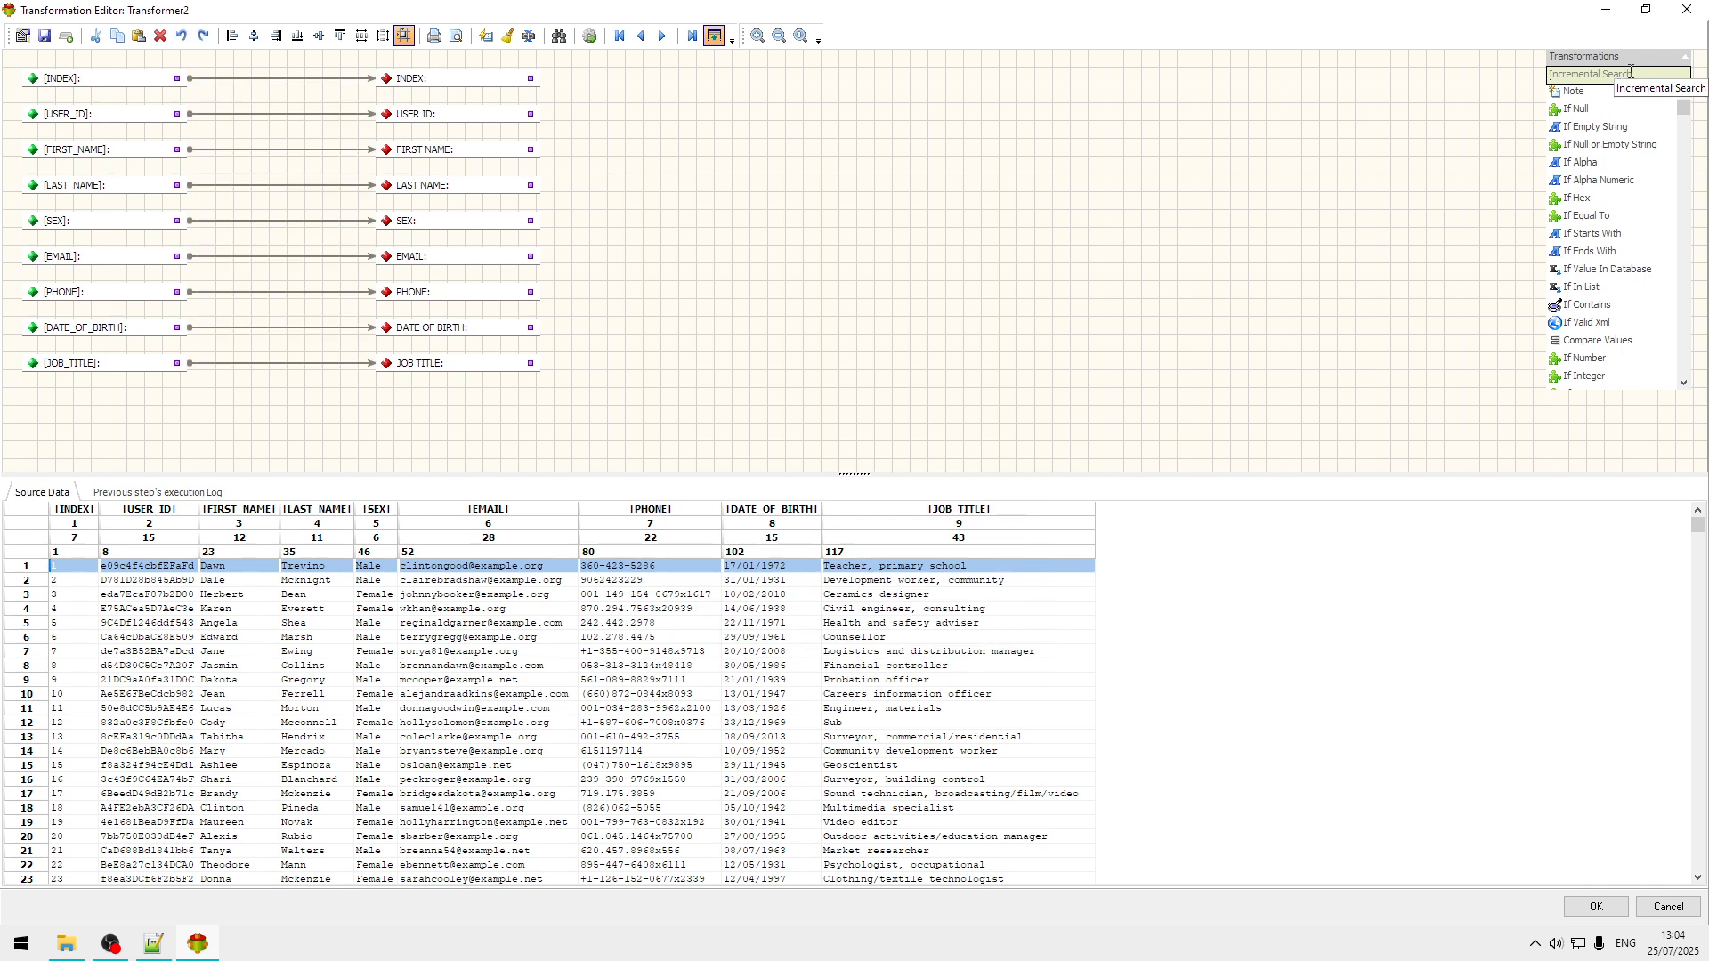
Insert a Date Format transformation between the source and target DATE_OF_BIRTH fields, shifting the target field to make room.
left_click(1630, 73)
type("date")
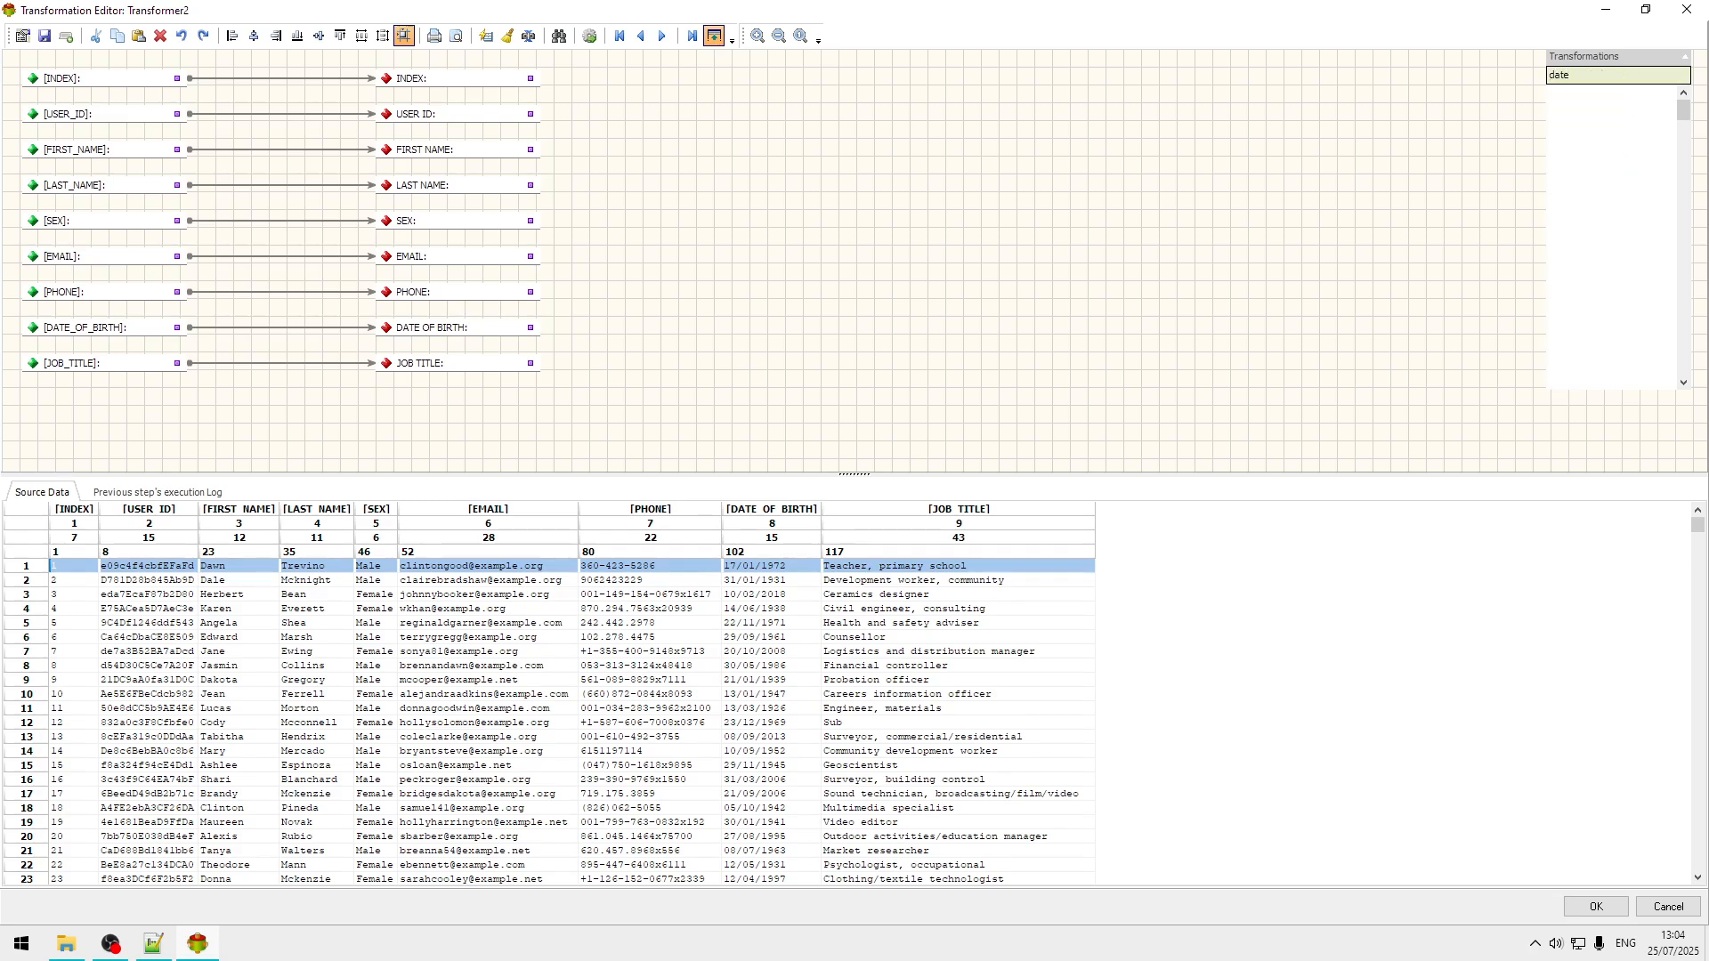
left_click_drag(1607, 110, 252, 335)
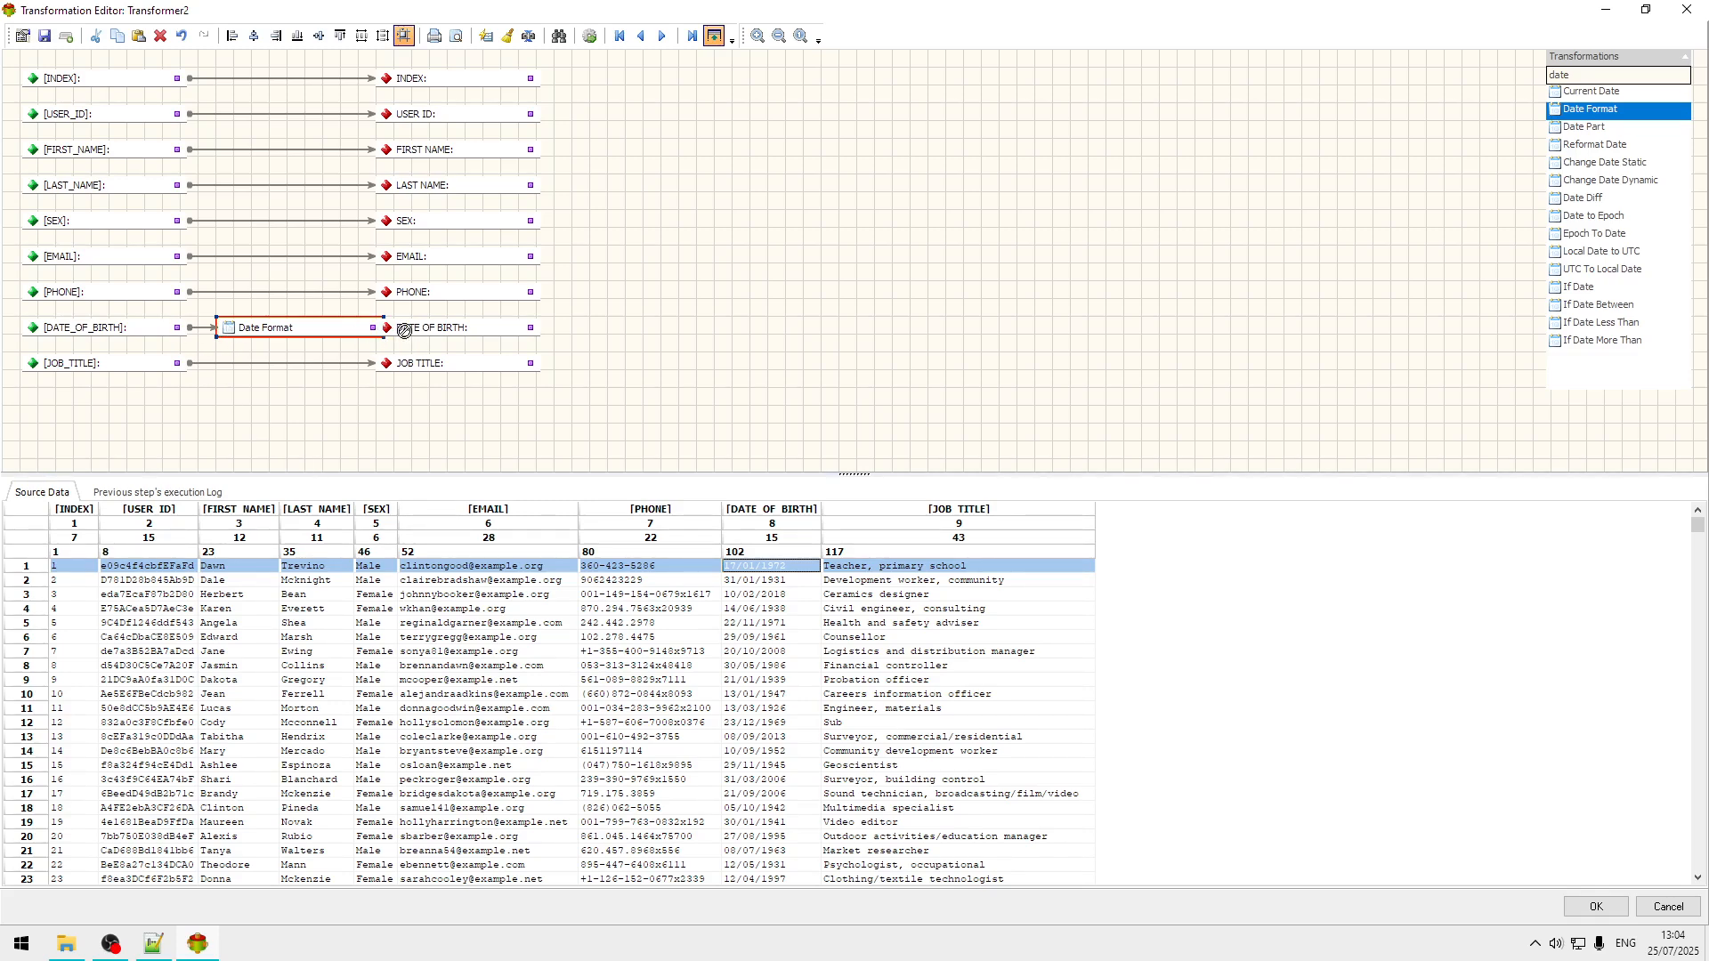
left_click_drag(478, 328, 513, 329)
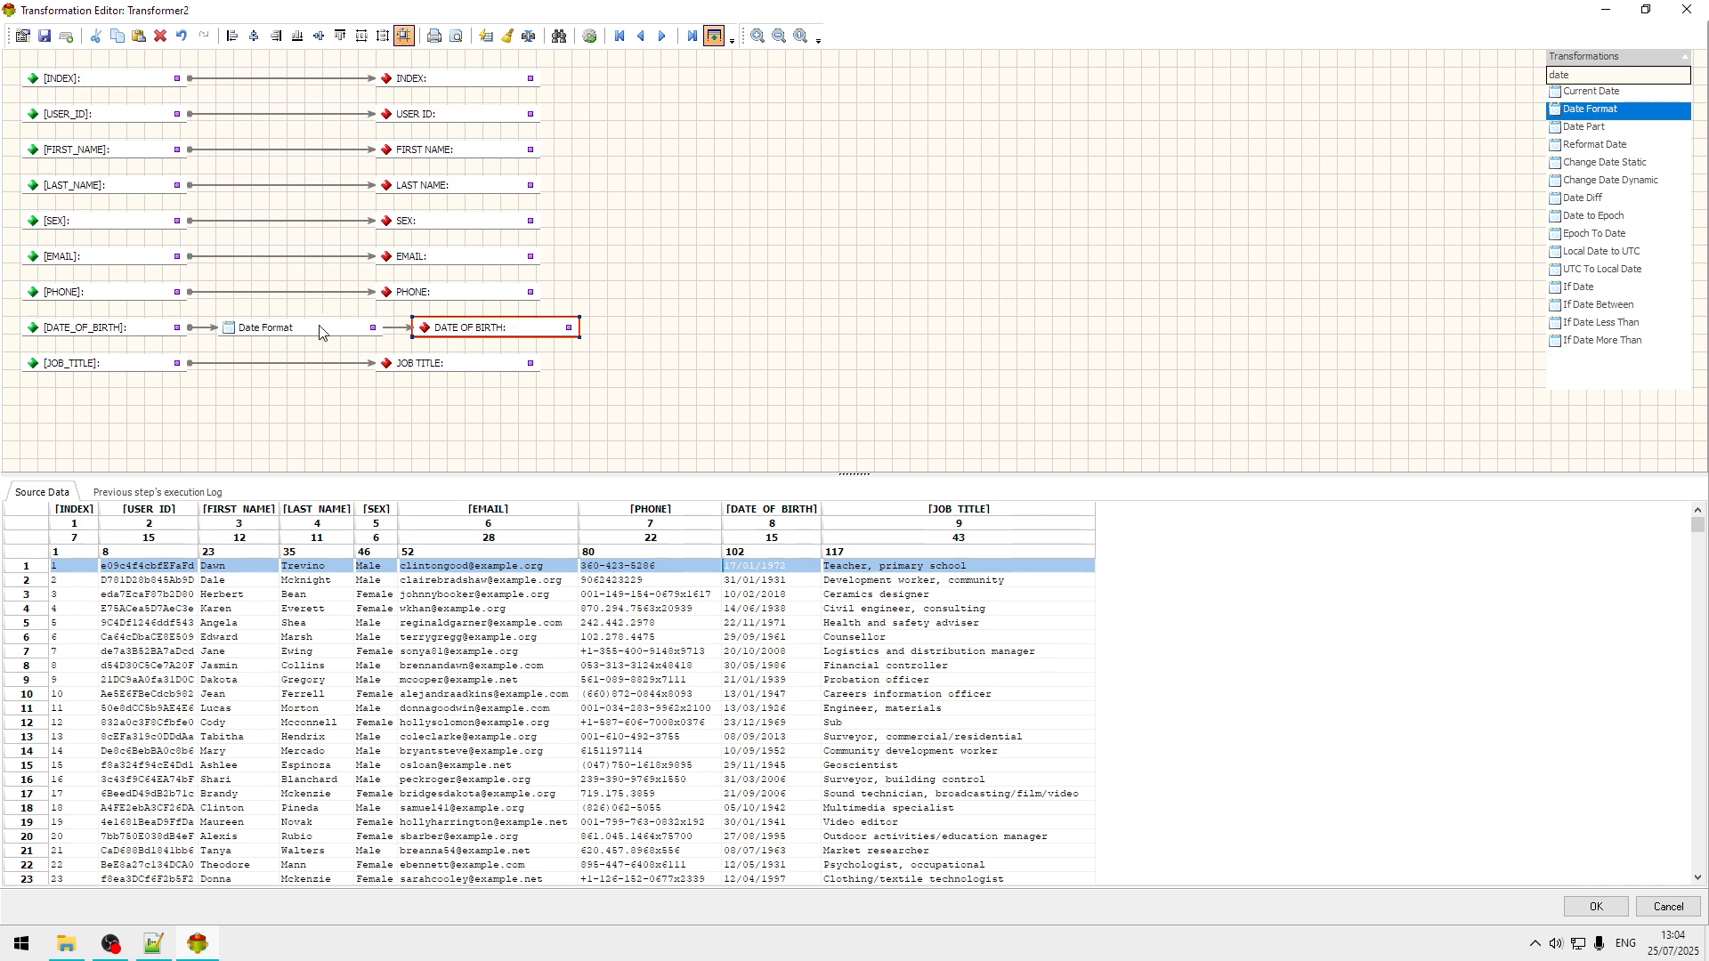
mouse_move(322, 329)
left_mouse_down()
mouse_move(316, 345)
mouse_move(318, 307)
mouse_move(321, 329)
left_mouse_up()
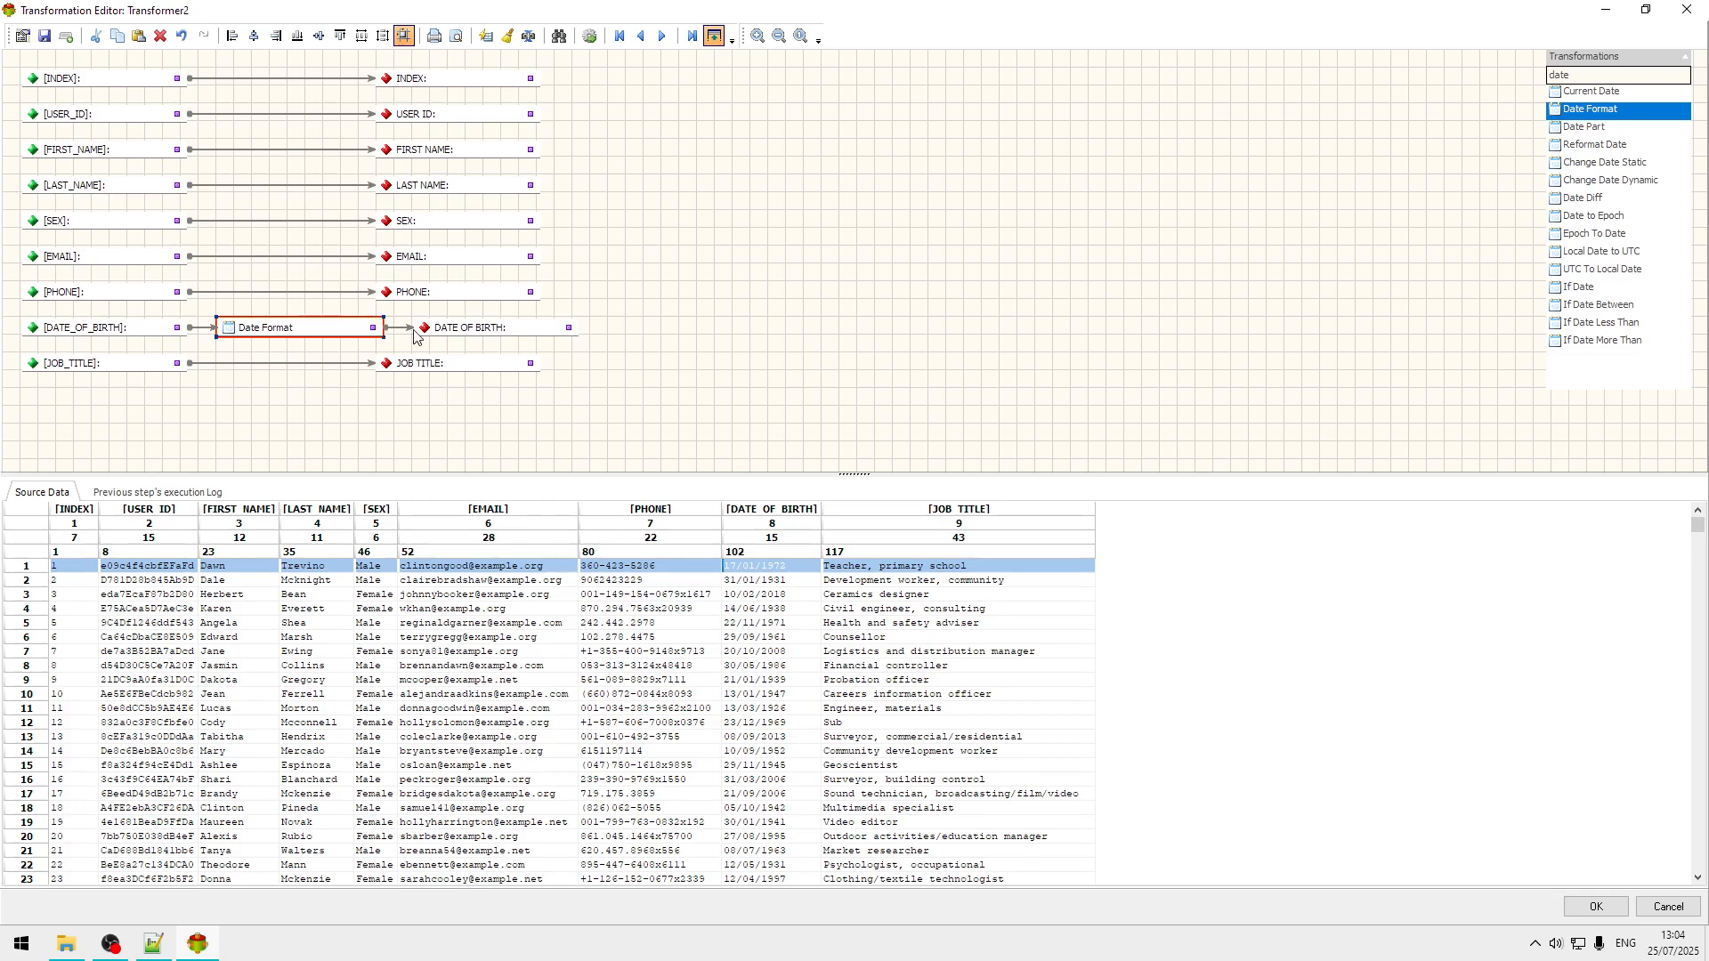
Make DD/MM/YYYY the only selected date format in the Date Format transformation and accept its properties.
double_click(322, 329)
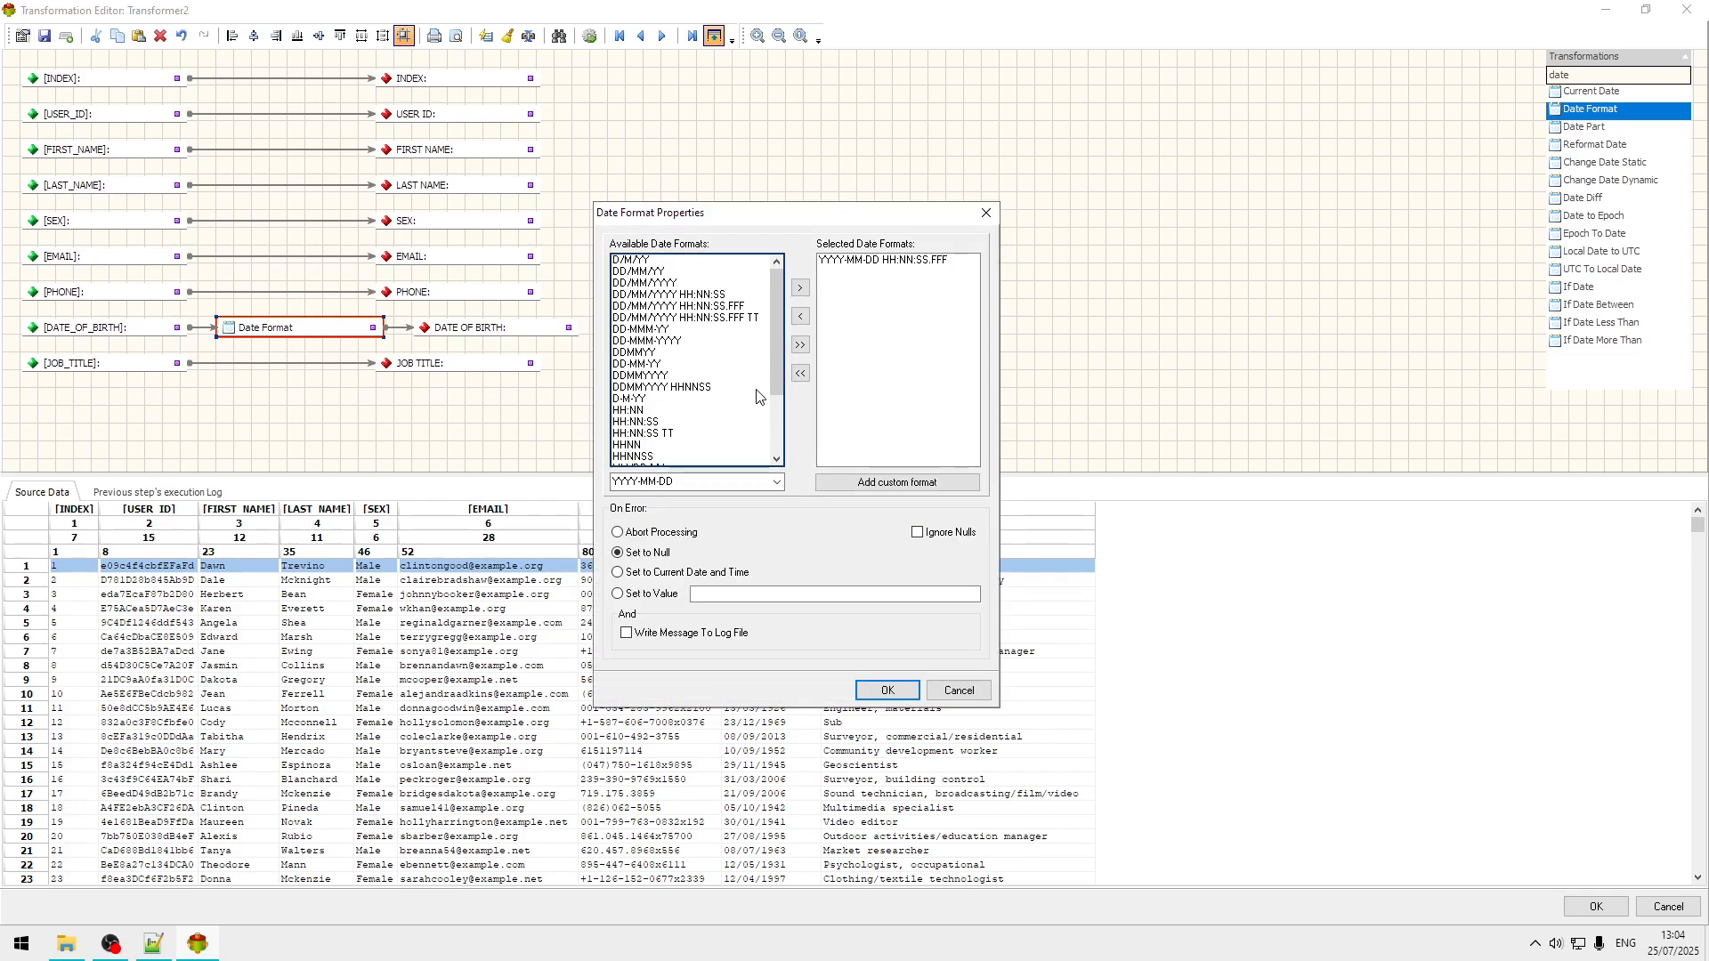
left_click(904, 260)
double_click(906, 261)
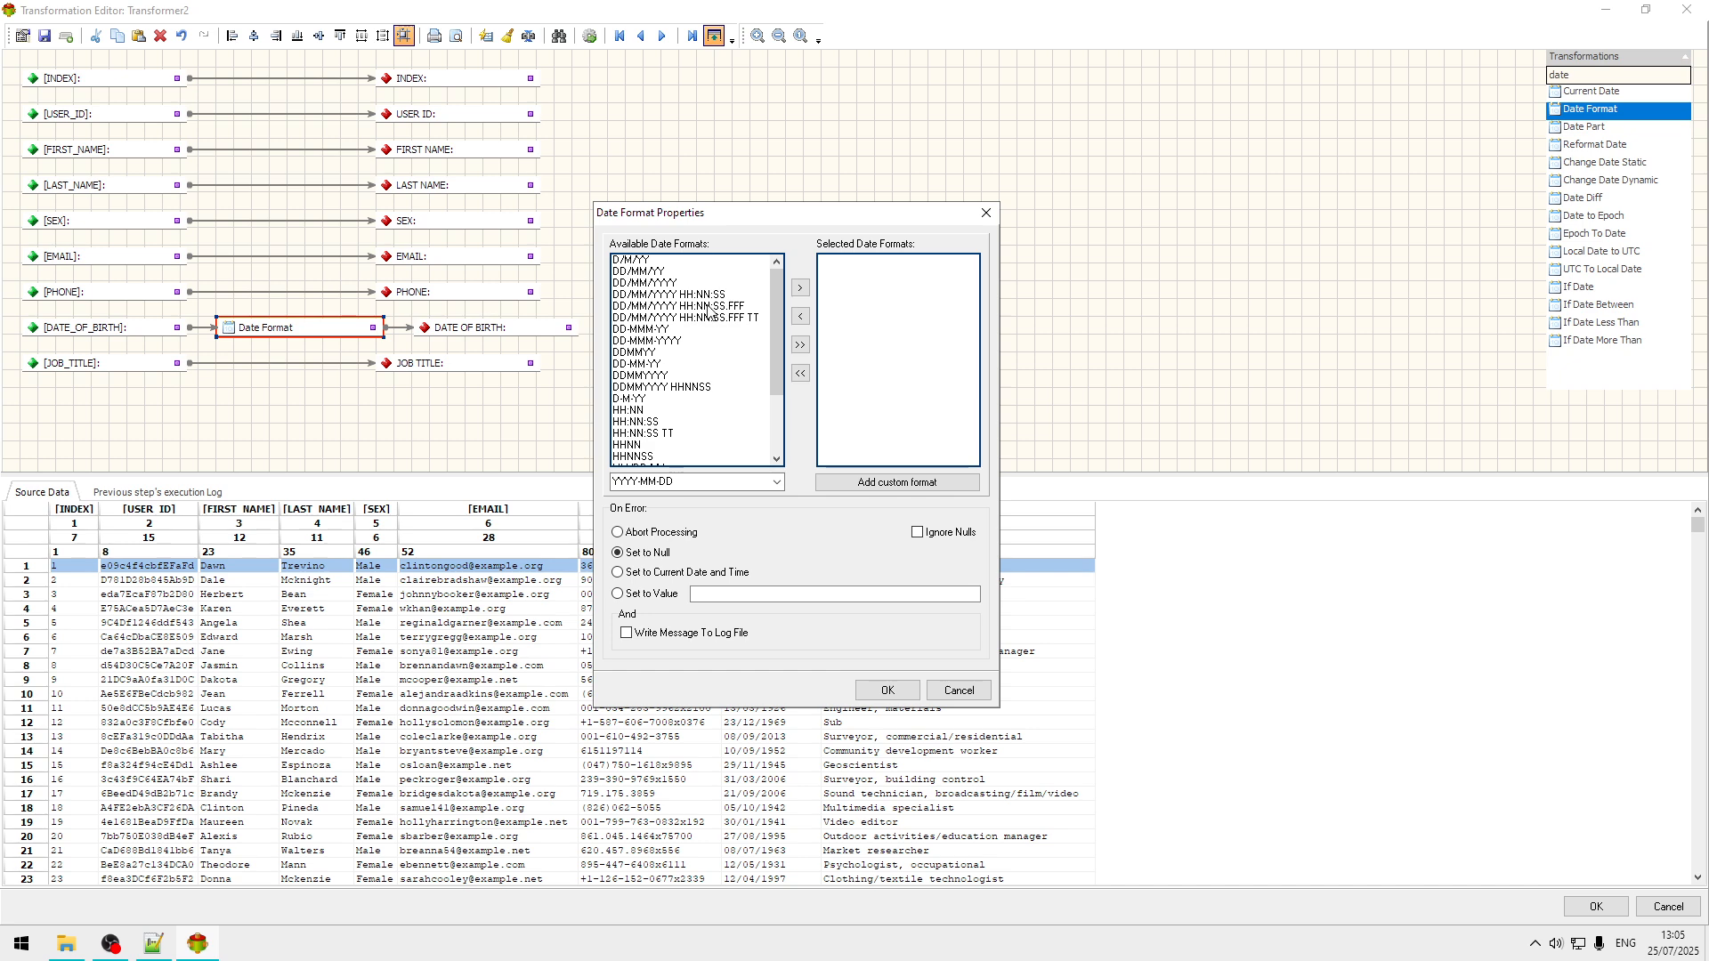
left_click_drag(832, 219, 1010, 80)
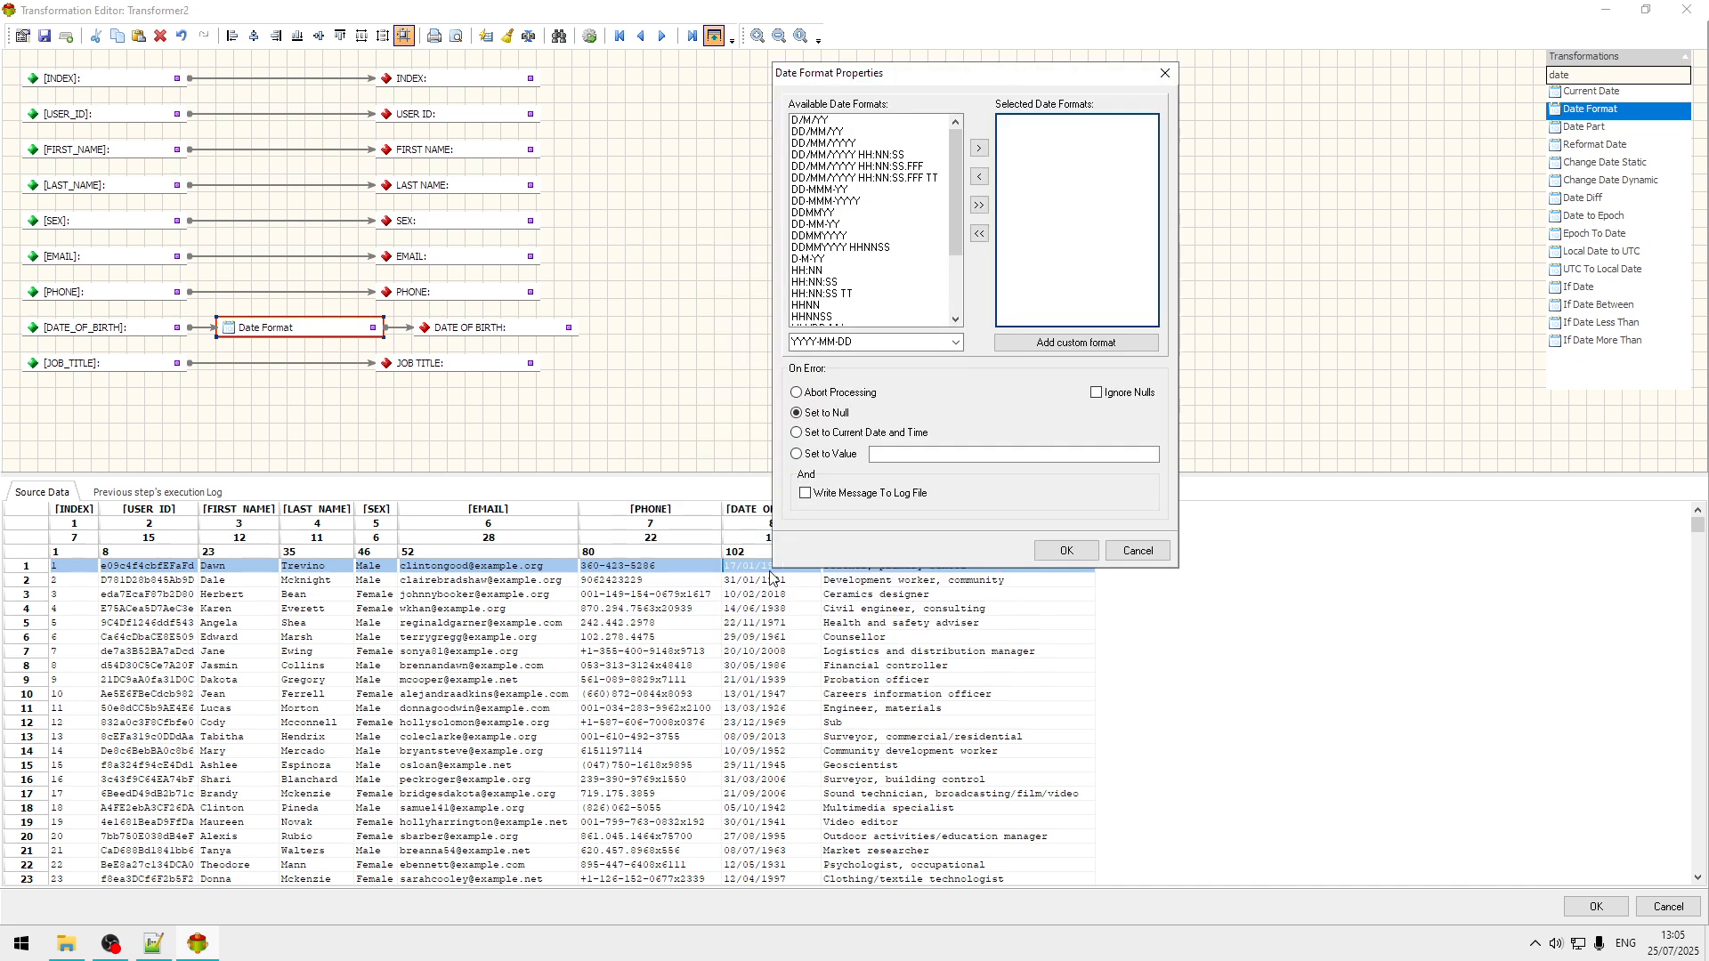
double_click(846, 145)
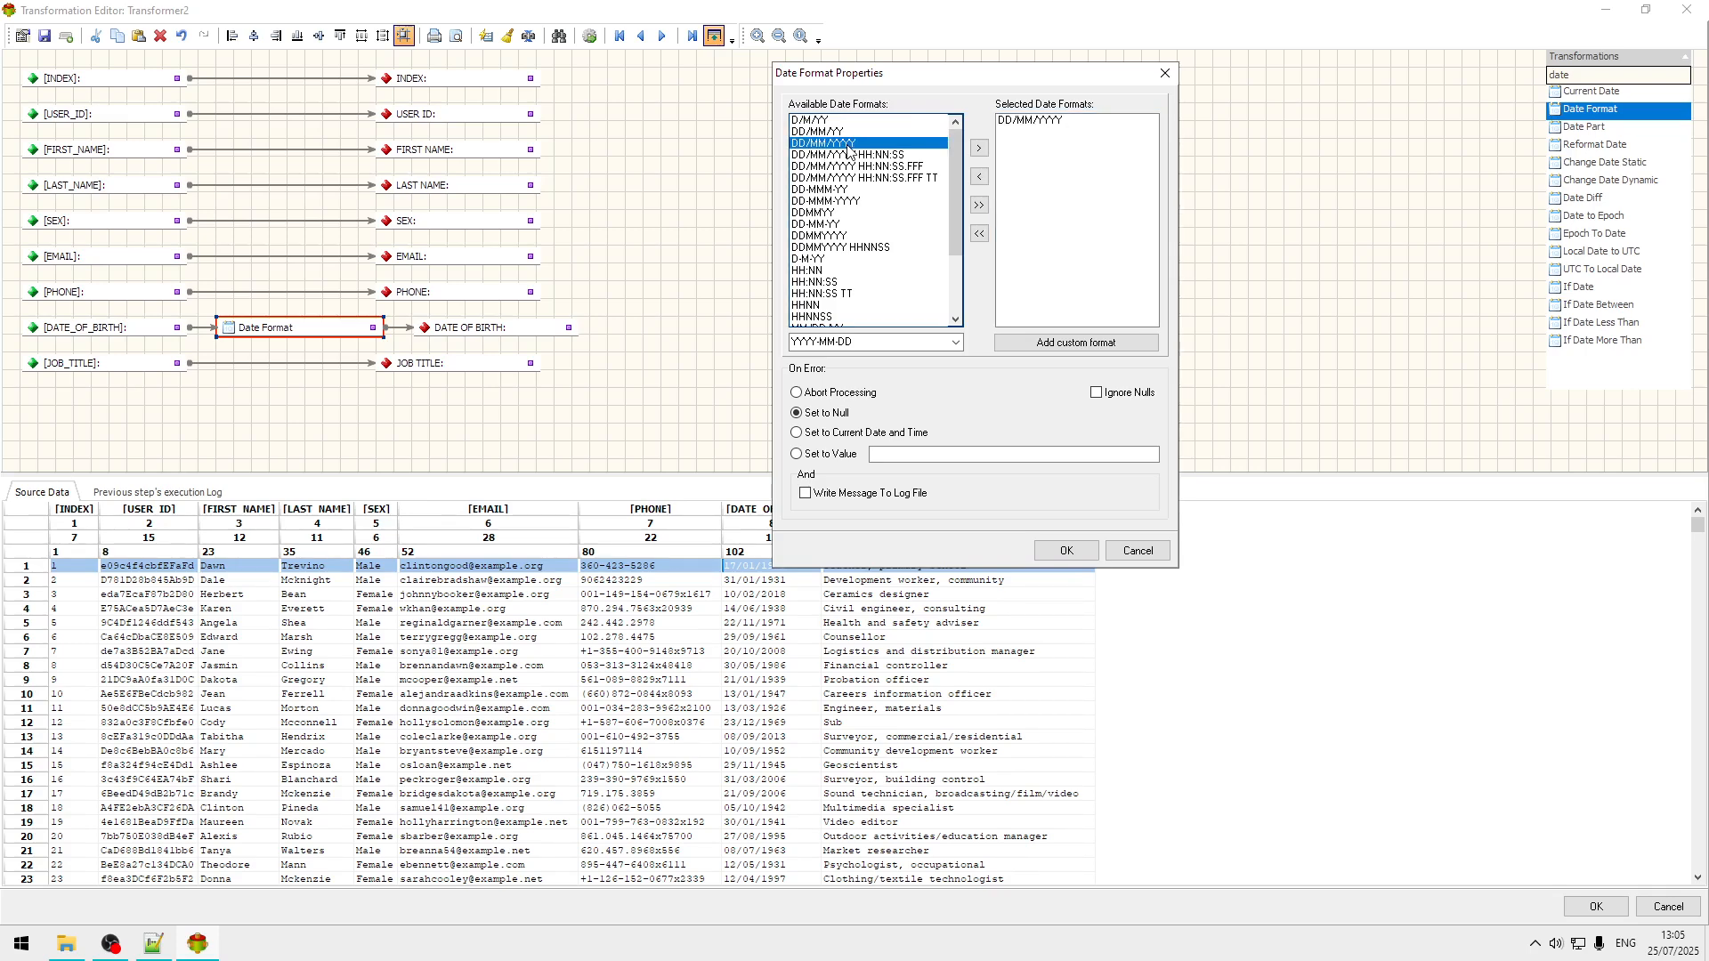
left_click(1065, 552)
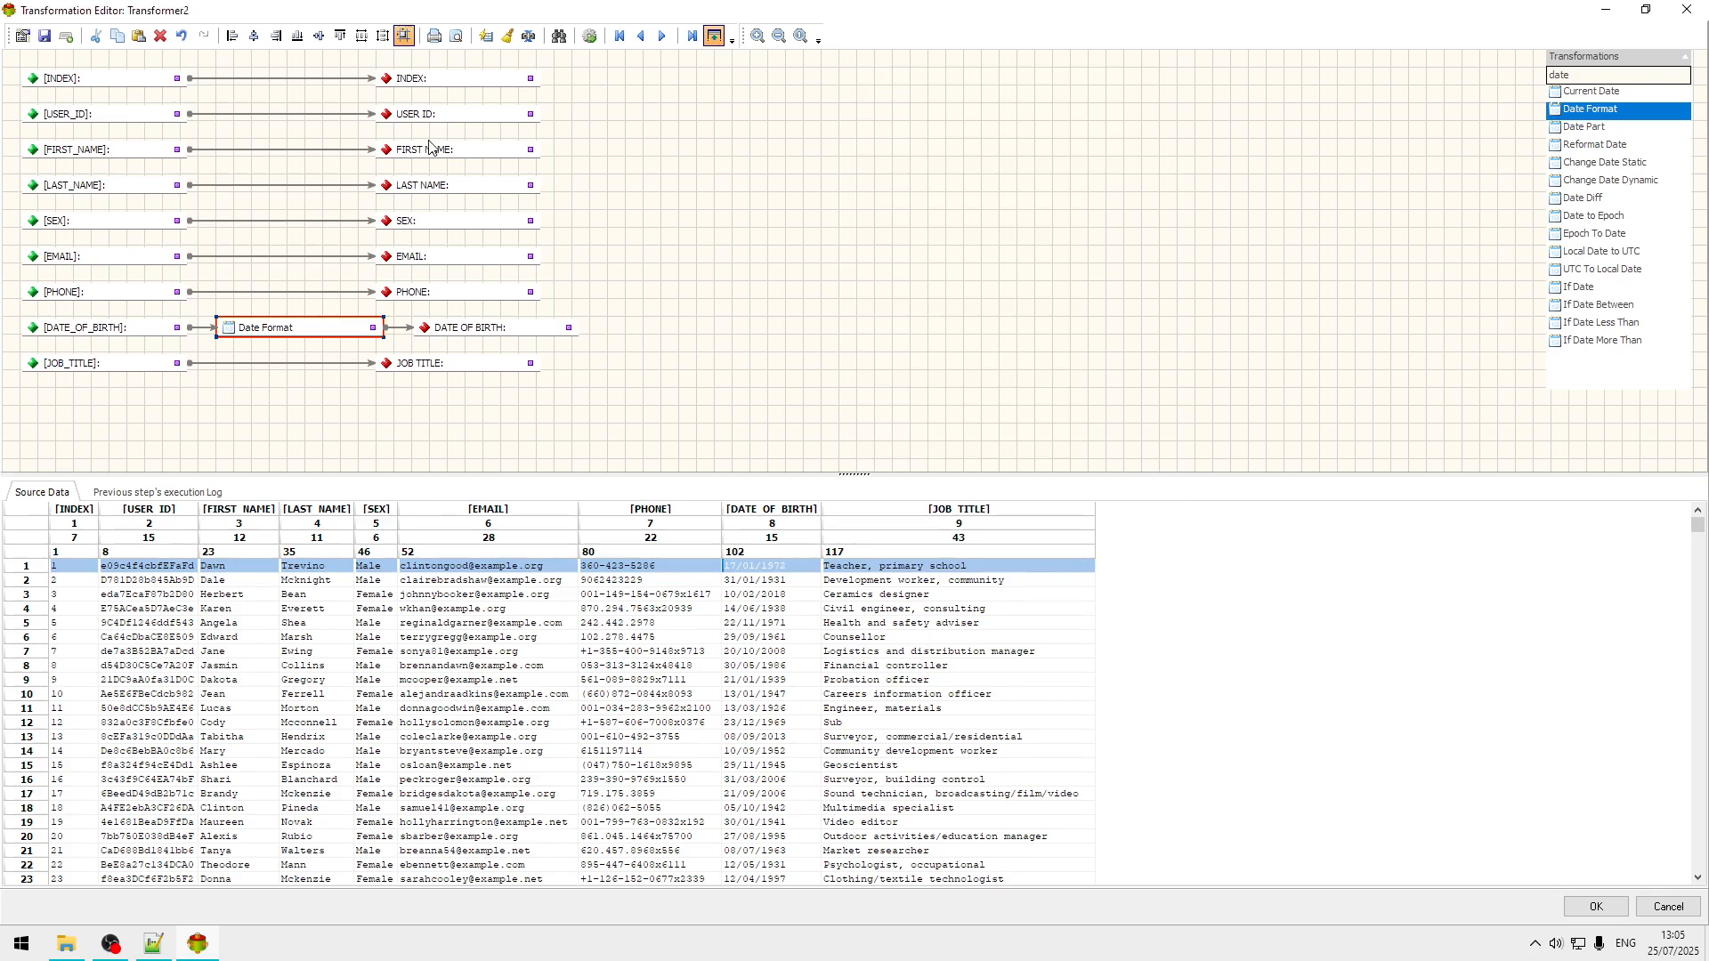
Preview the transformation results and check the converted date of birth for several source rows, including rows 7 and 8.
left_click(591, 37)
left_click(525, 722)
left_click(494, 651)
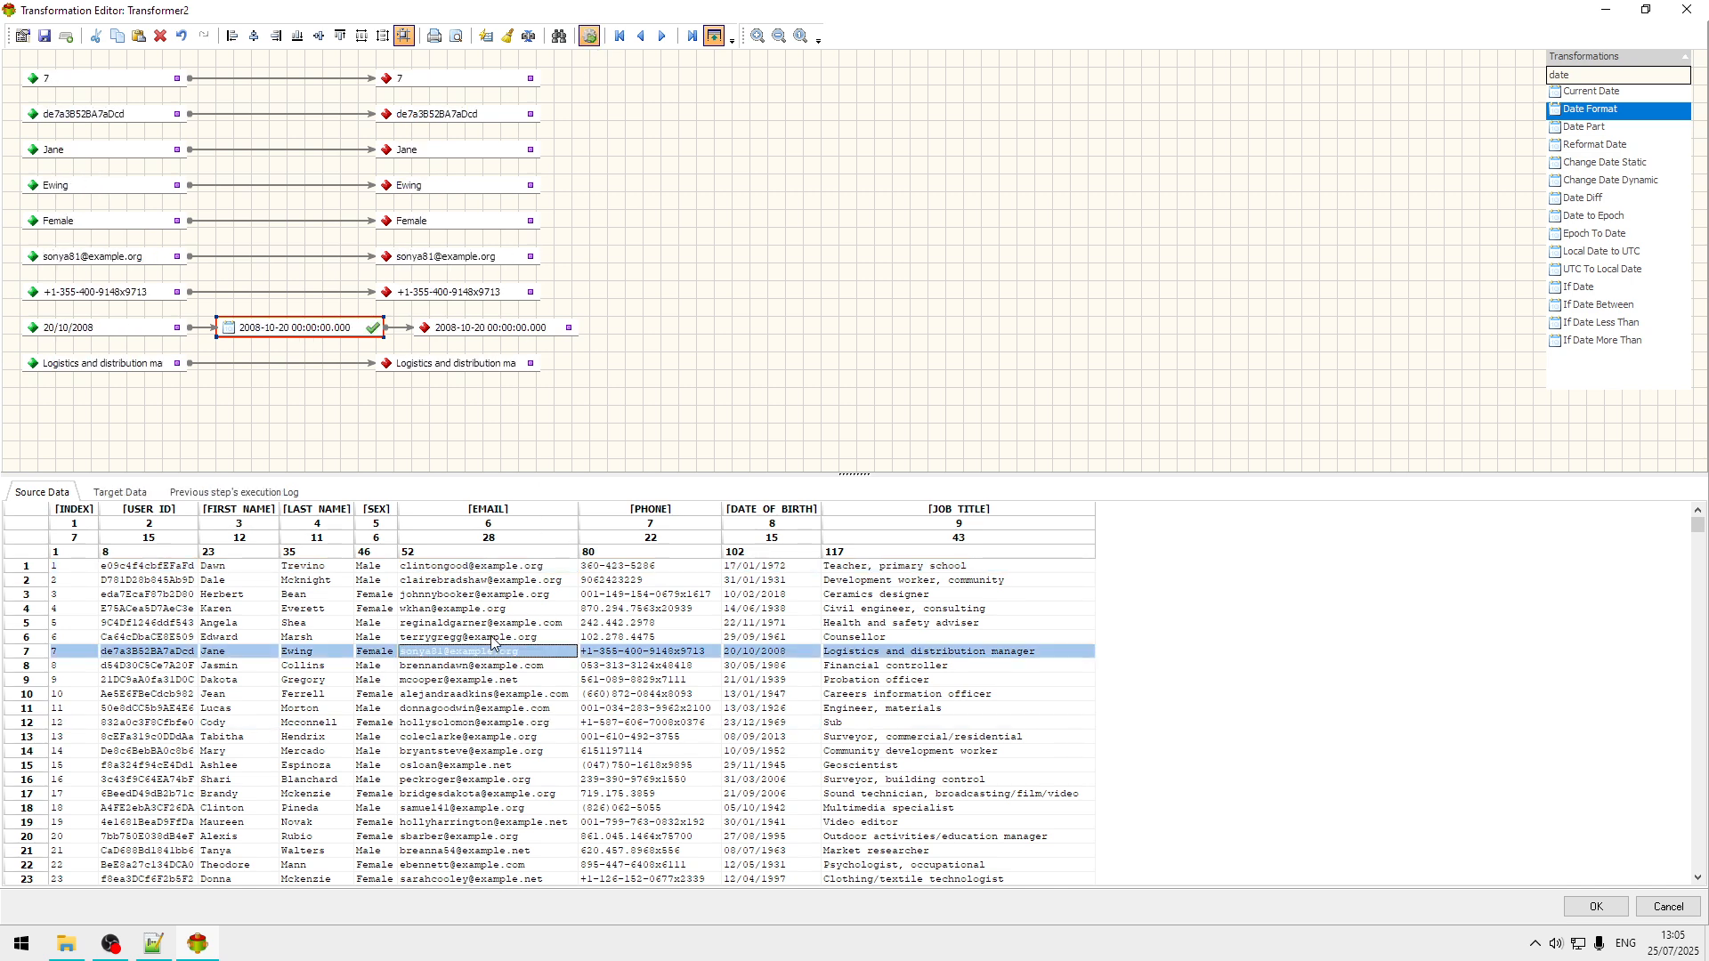
left_click(481, 609)
left_click(480, 722)
left_click(490, 664)
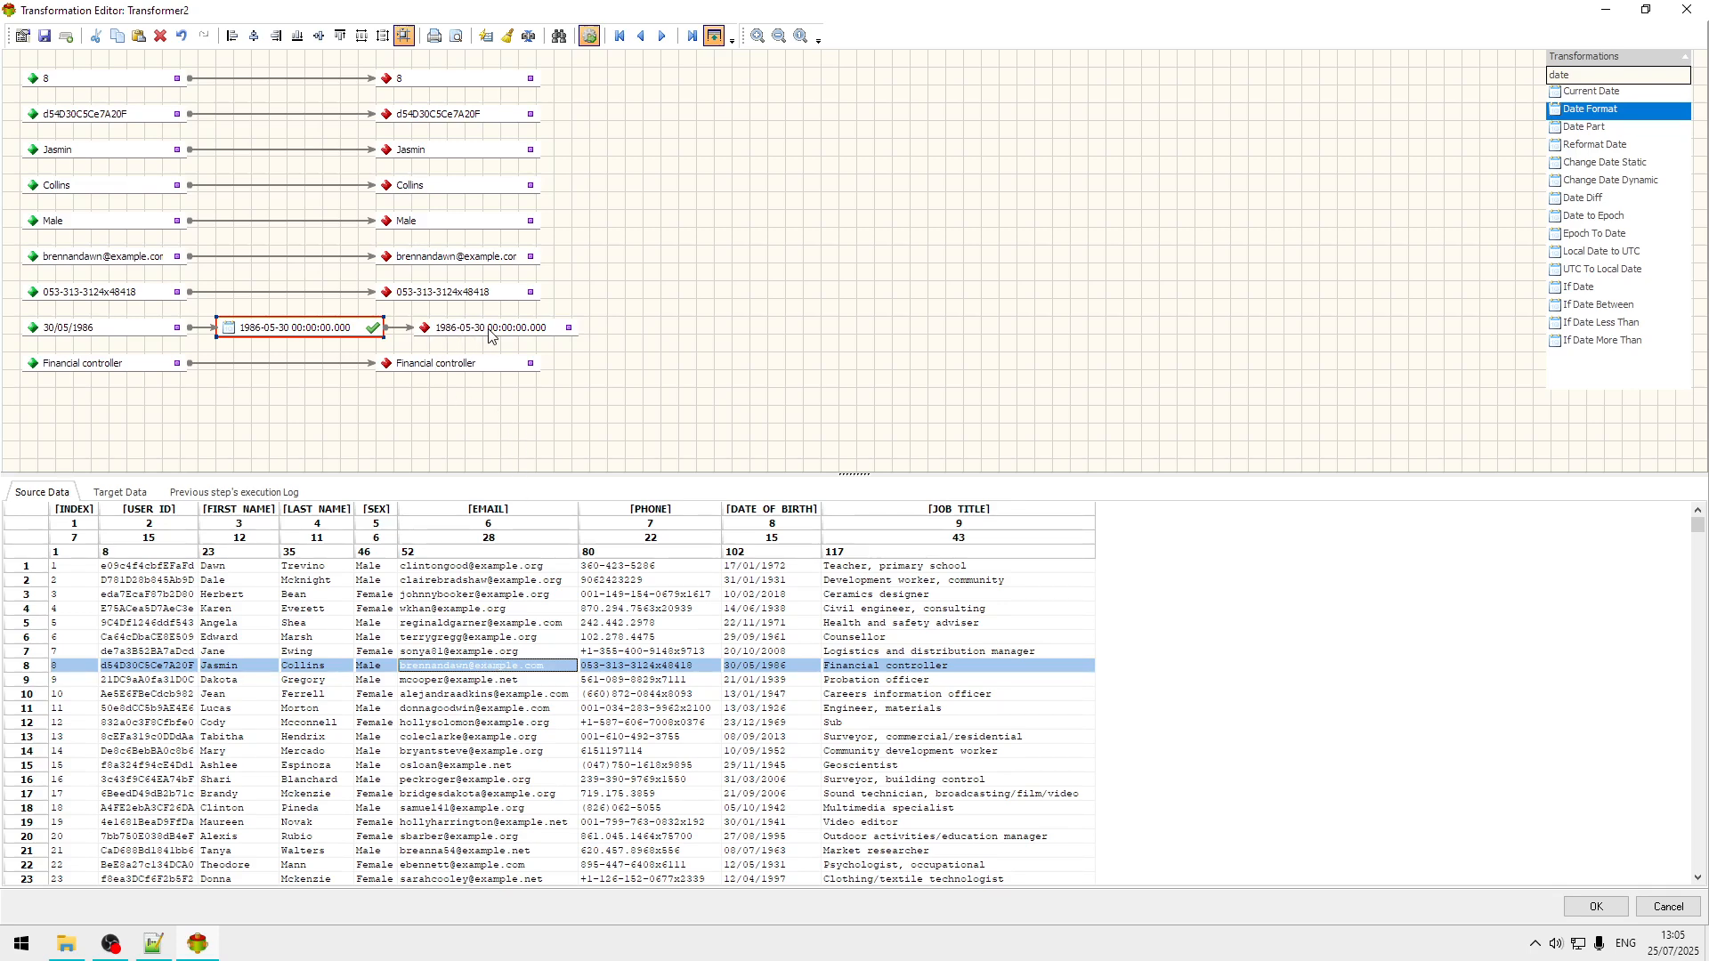
left_click(522, 335)
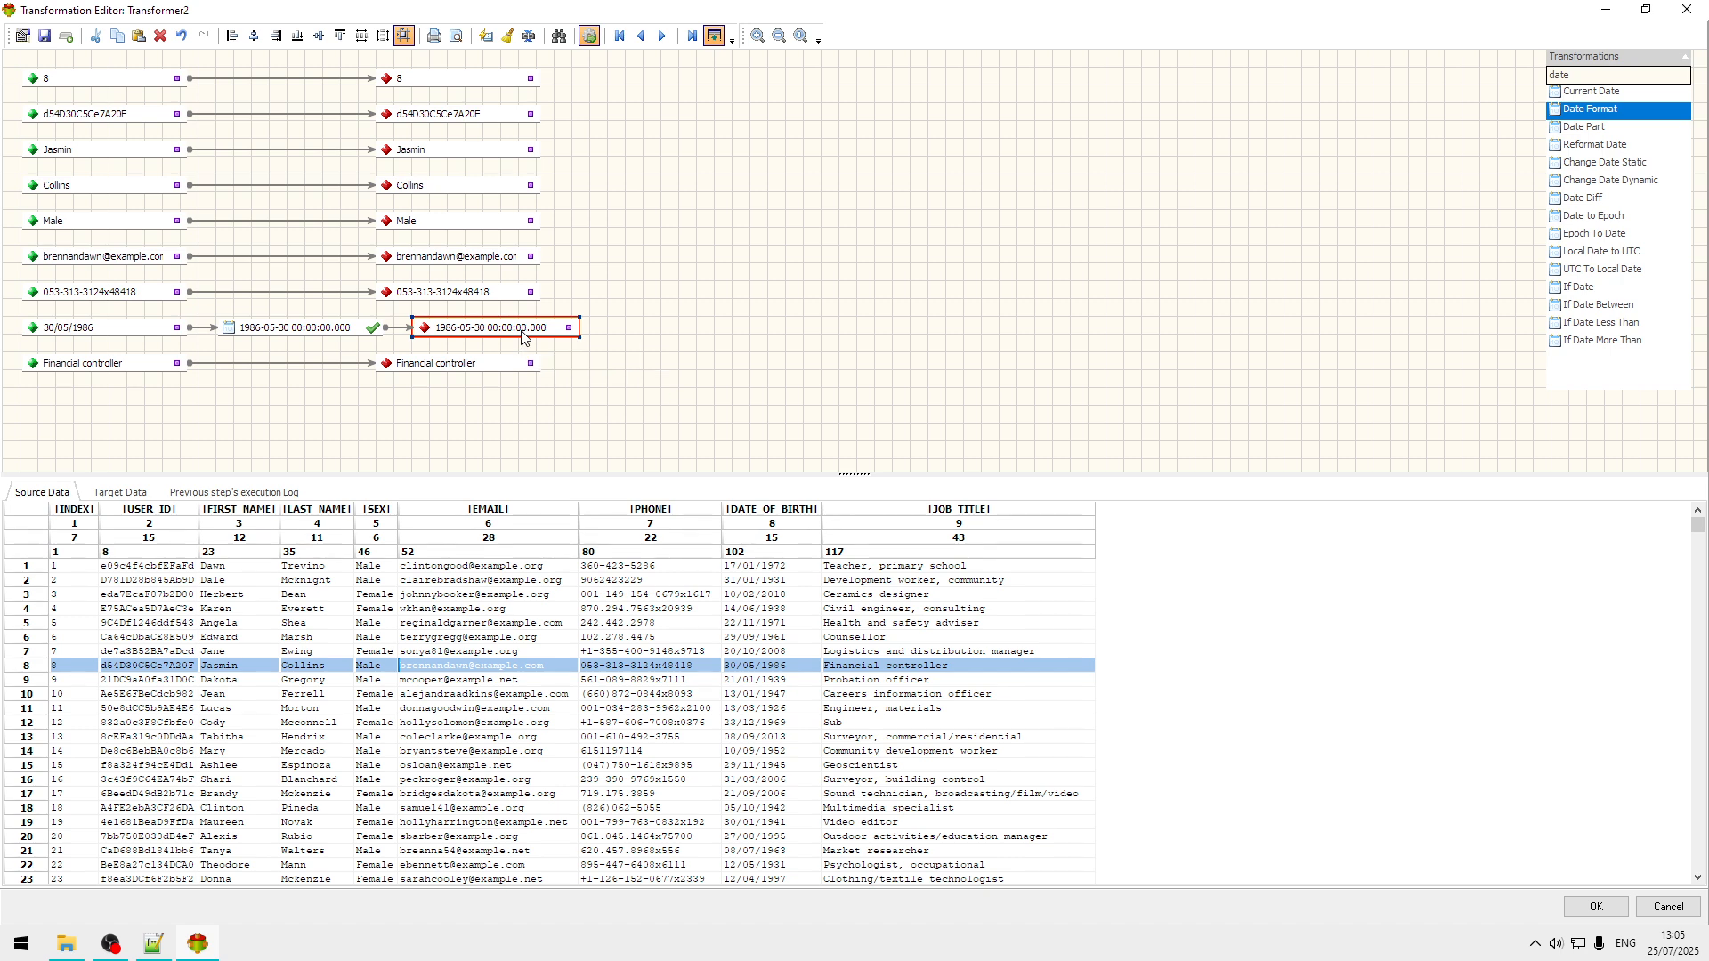
Accept the Transformer's field mappings, run the Copy transformation and close its completion report.
left_click(1596, 908)
left_click(745, 532)
left_click(757, 418)
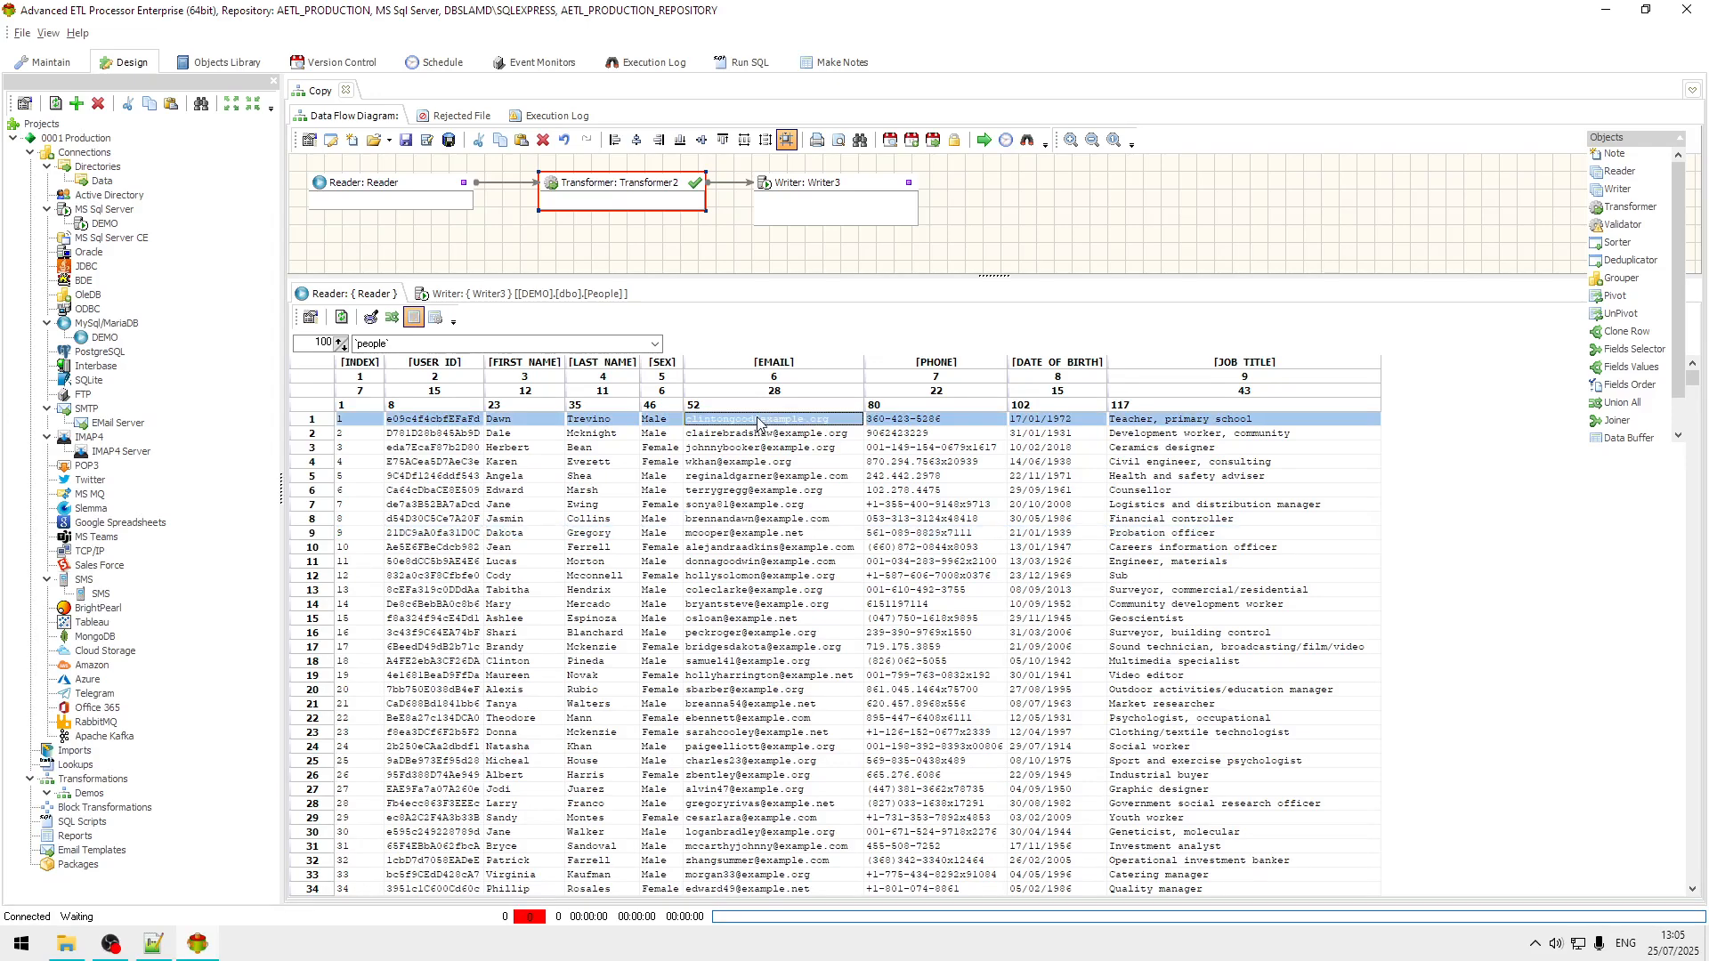
left_click(984, 141)
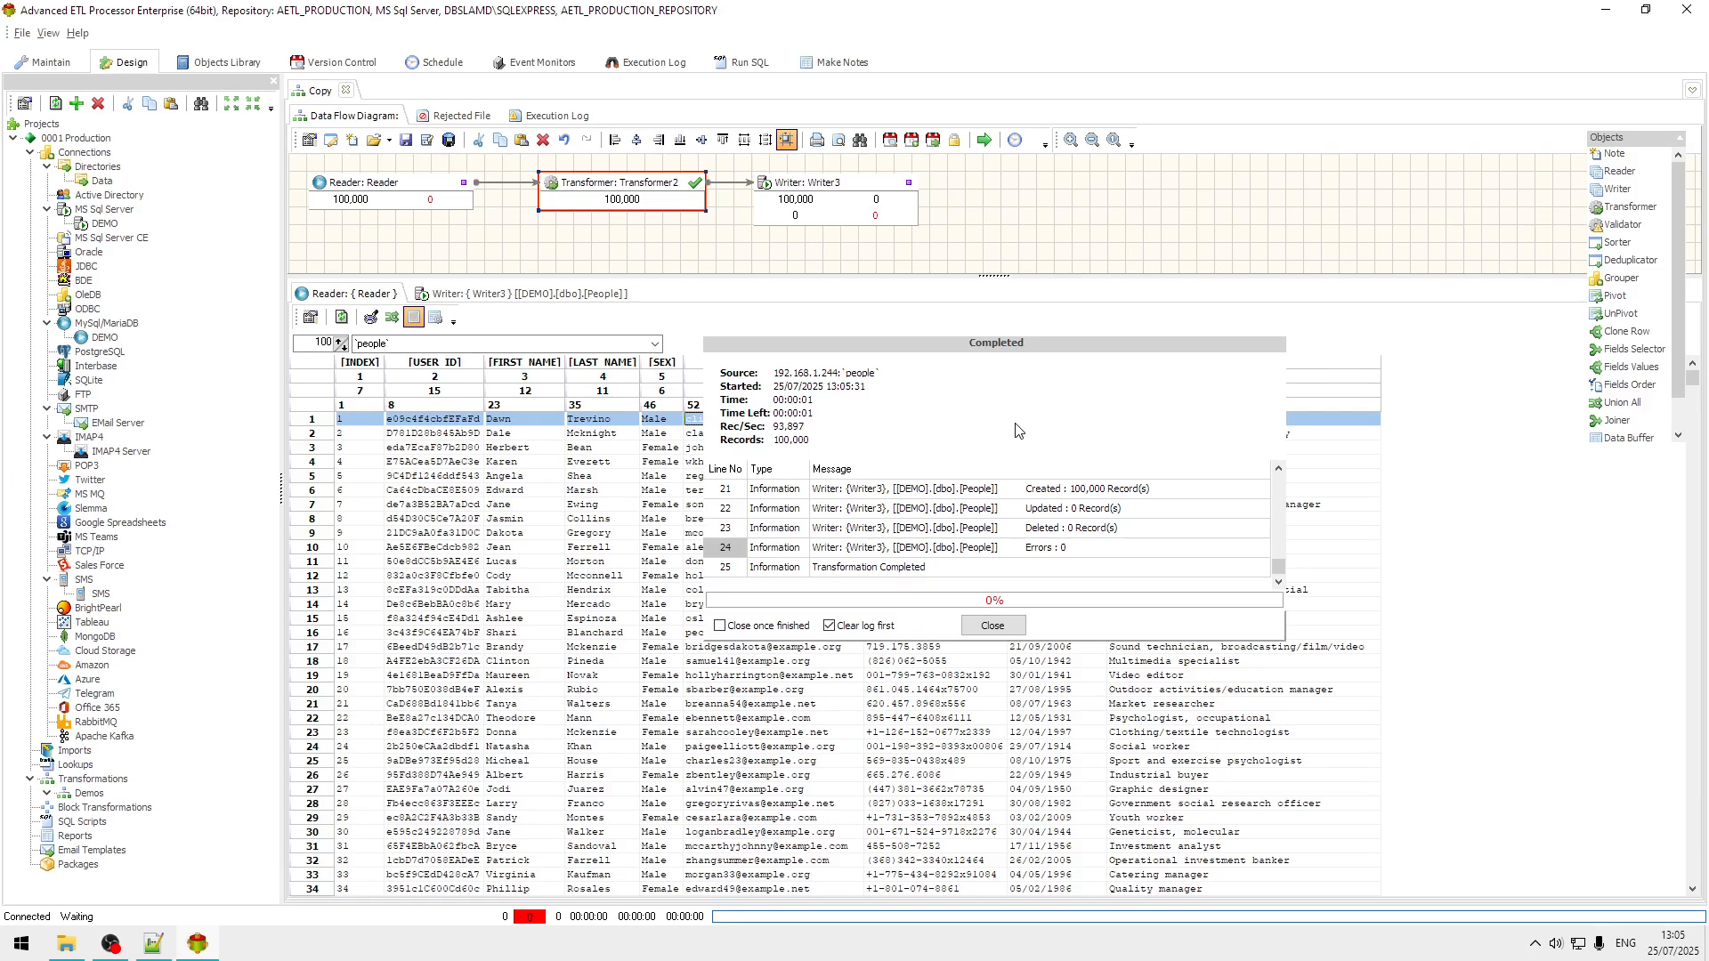
left_click(993, 625)
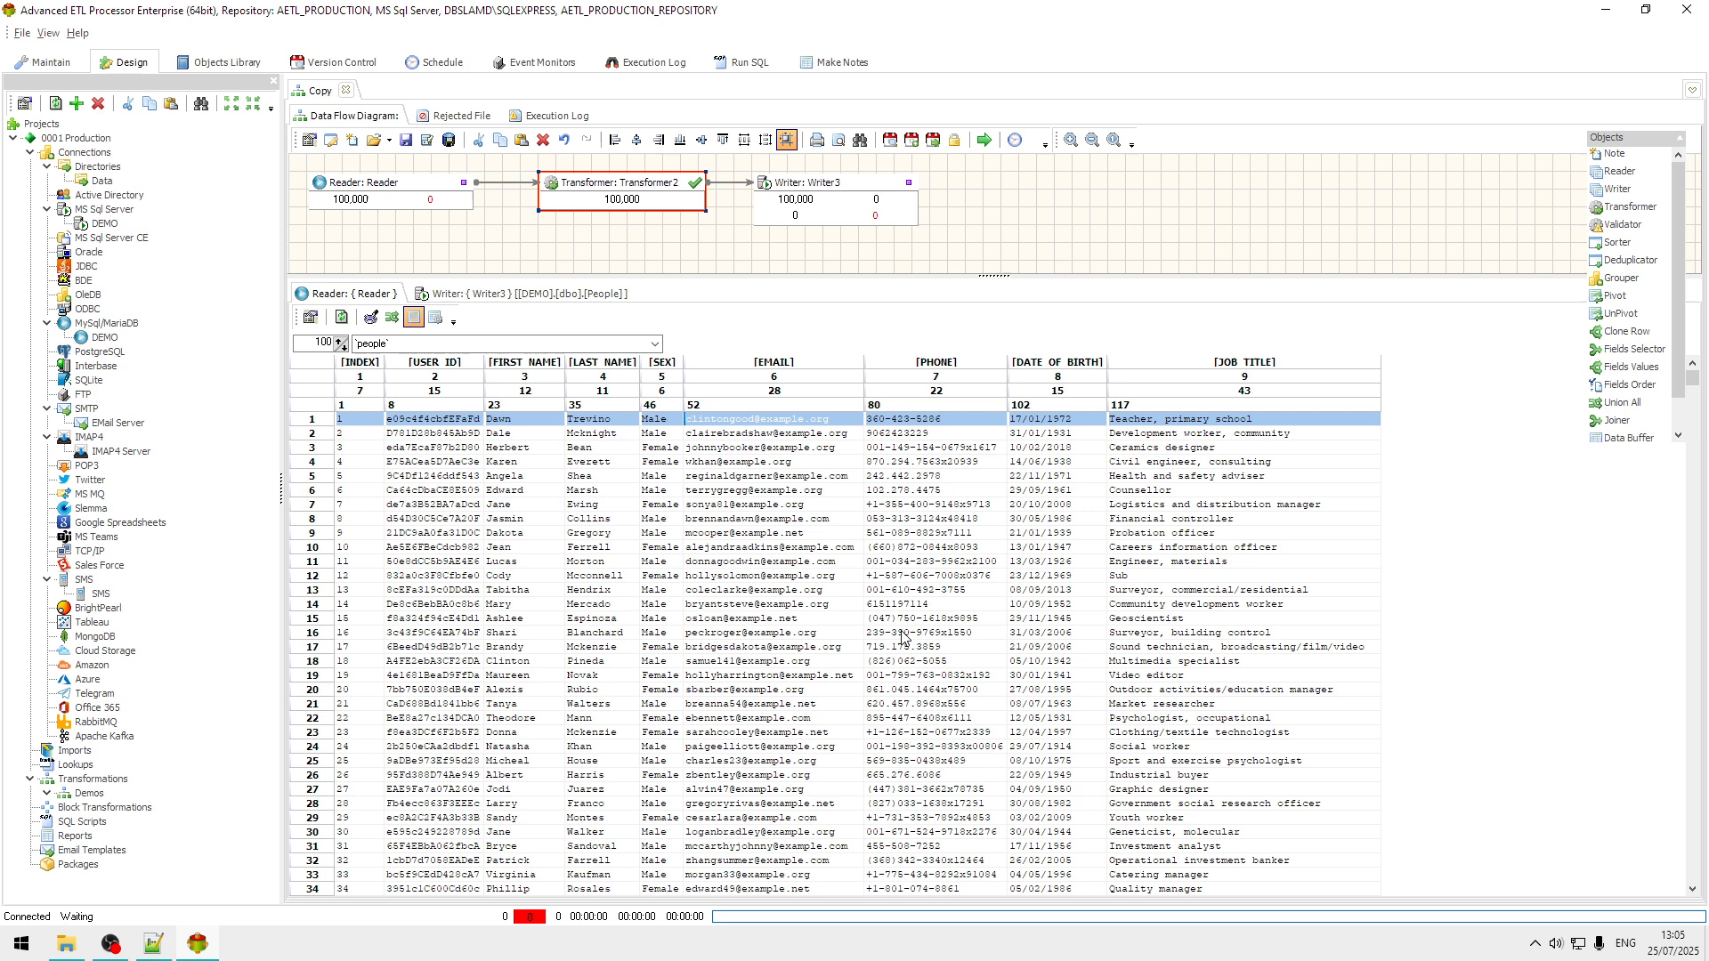
left_click(492, 549)
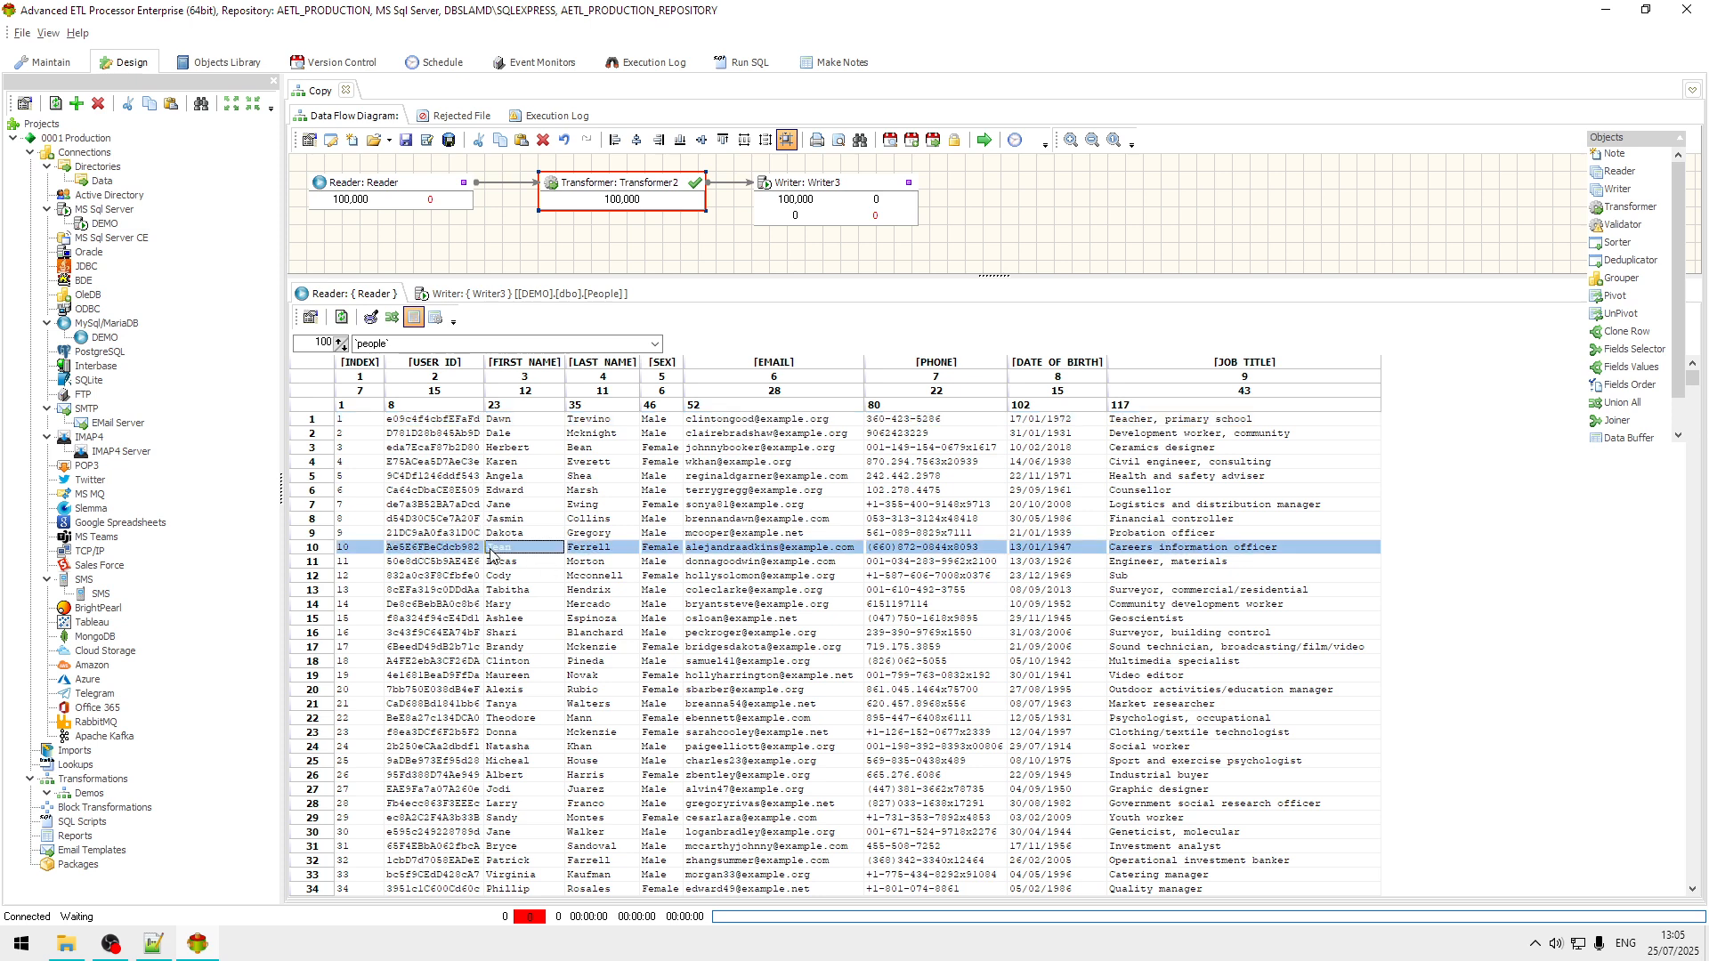
left_click(298, 955)
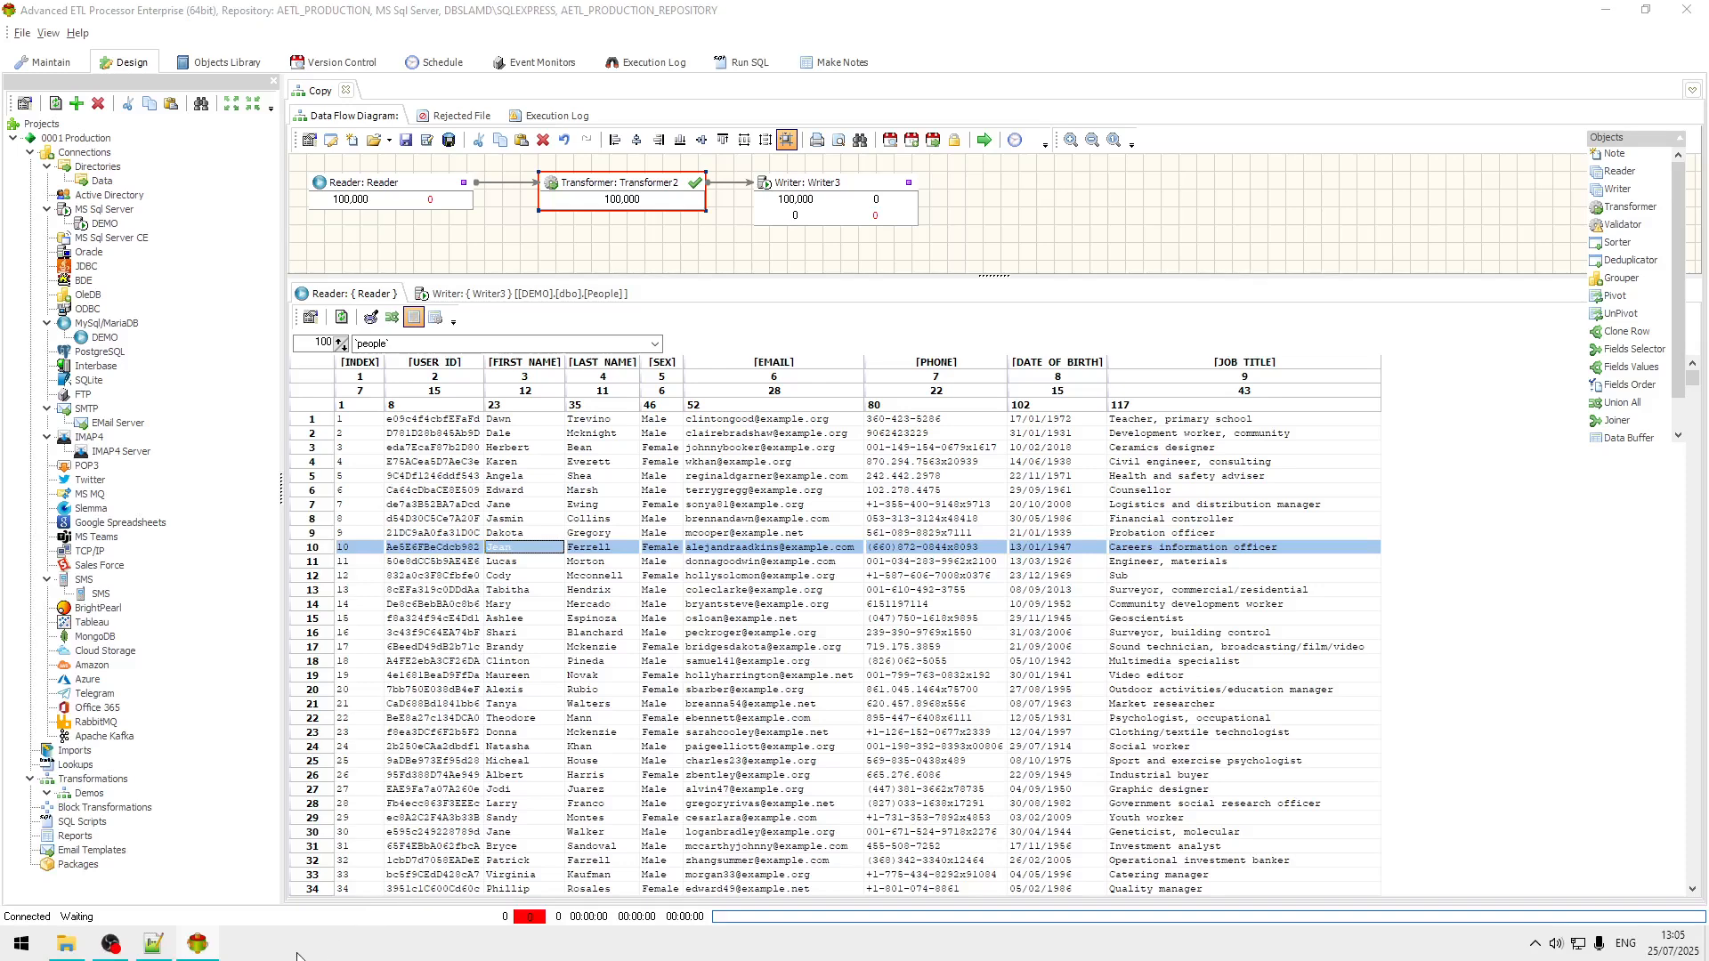